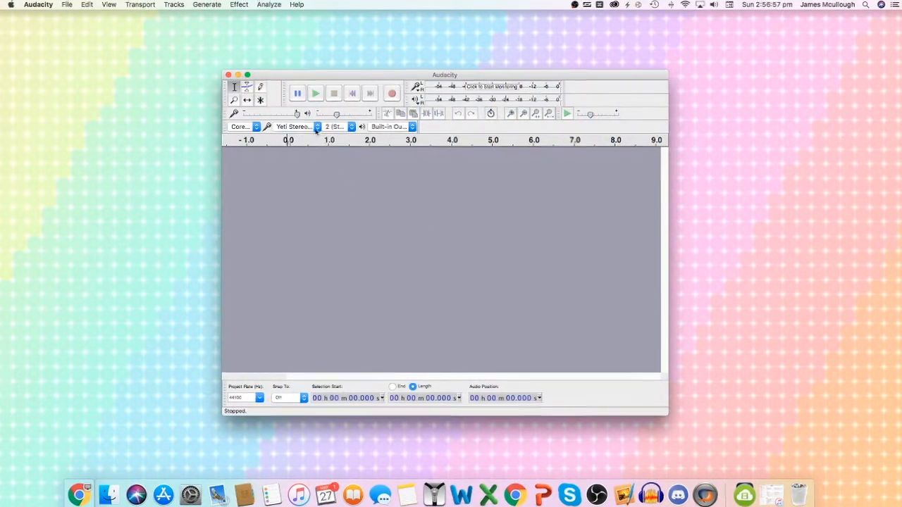
# - Choose Yeti Stereo Microphone as recording device, 2 (Stereo) recording channels, and Built-in Output for playback
pyautogui.click(318, 137)
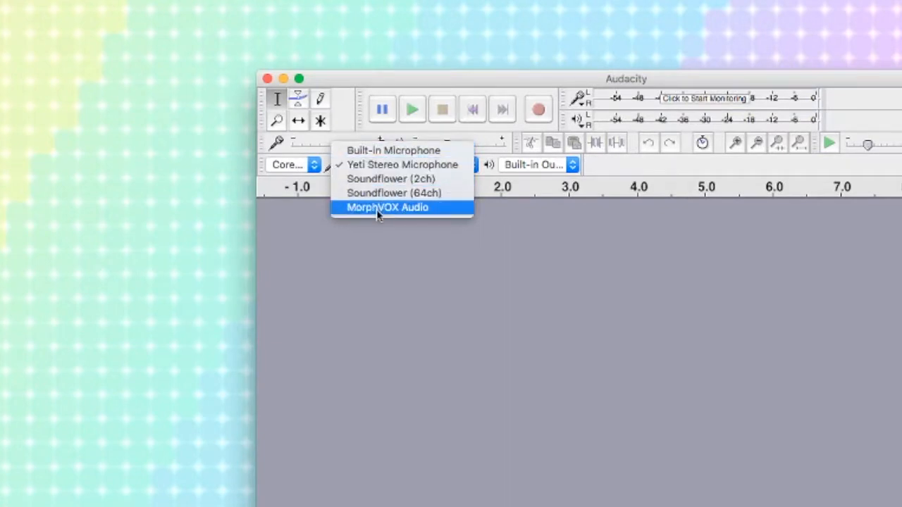
pyautogui.click(393, 165)
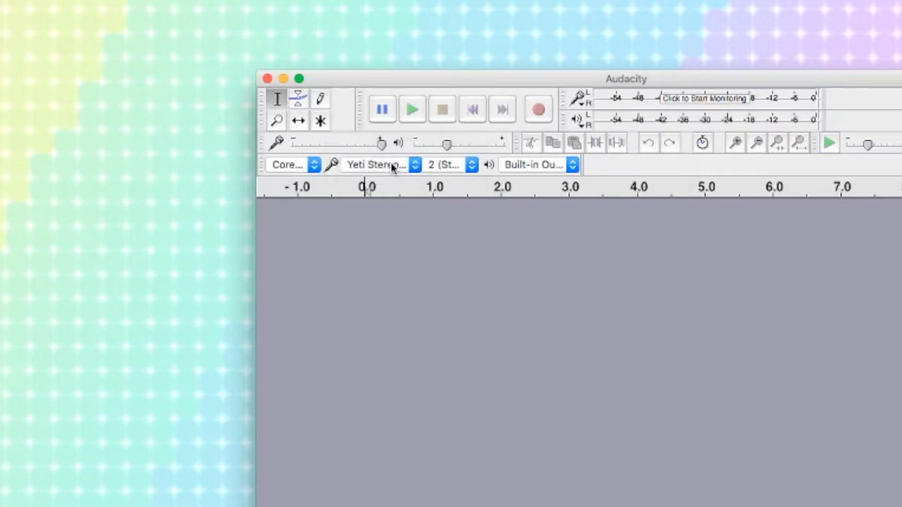
pyautogui.click(459, 166)
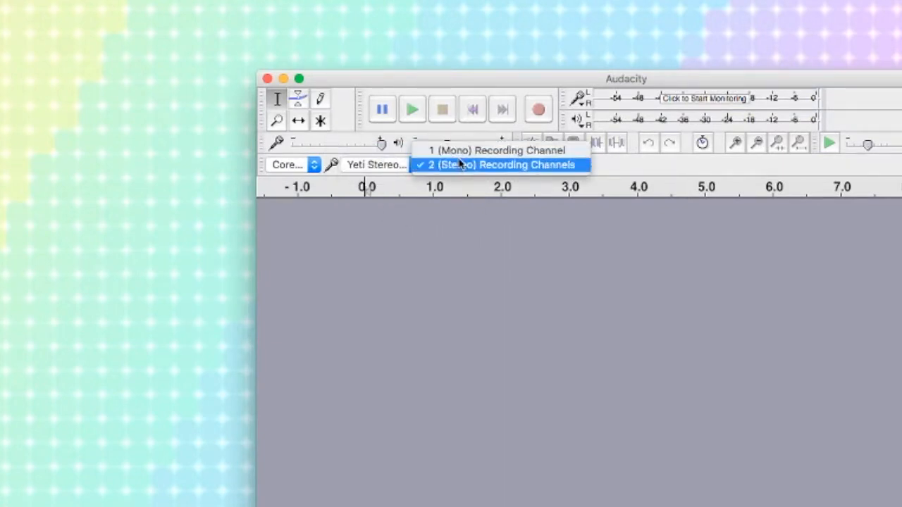
pyautogui.click(459, 166)
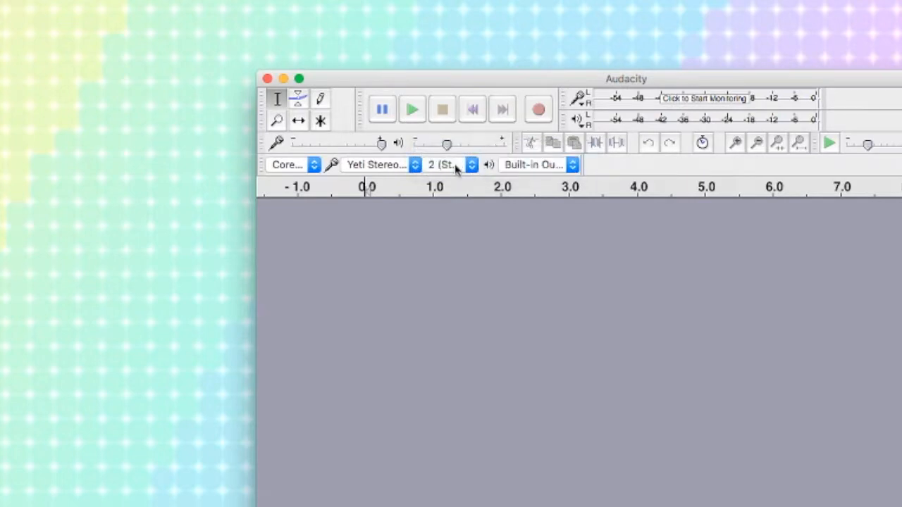
pyautogui.click(564, 168)
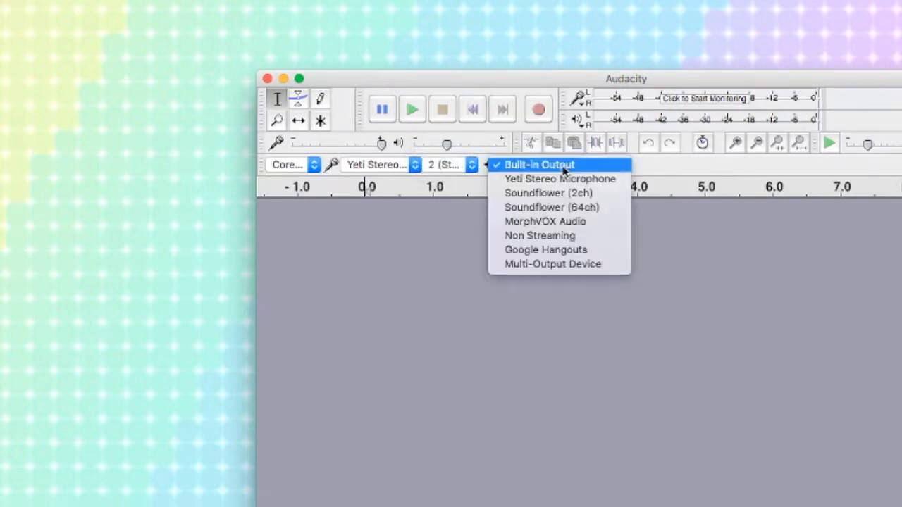
pyautogui.click(539, 167)
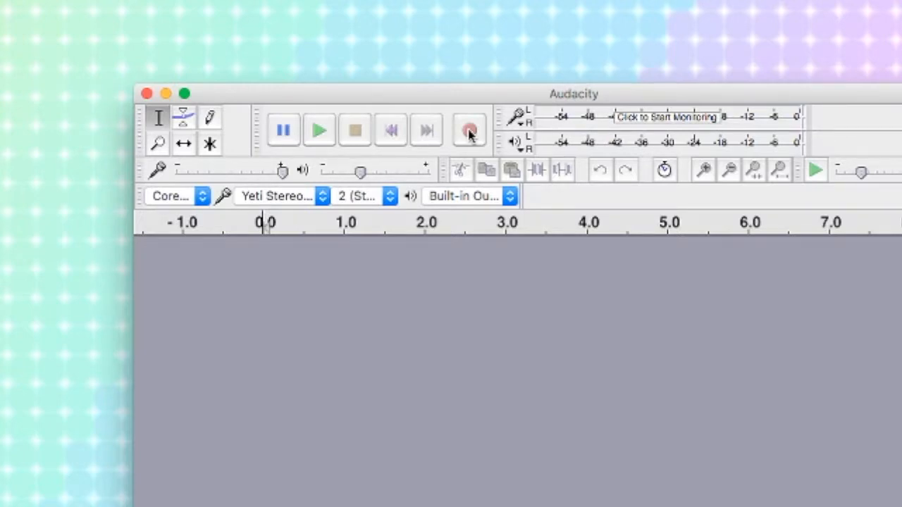
# - Record a voice take onto a new stereo track and stop the recording
pyautogui.click(470, 132)
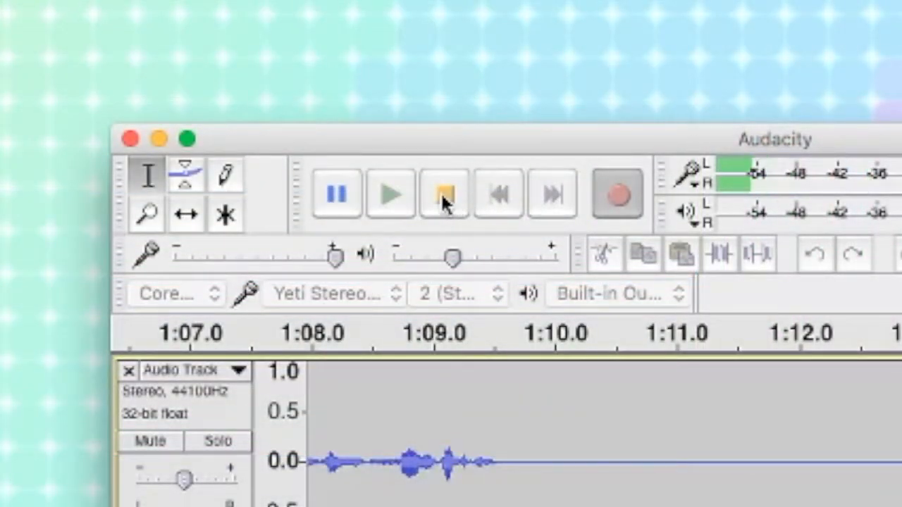
pyautogui.click(444, 202)
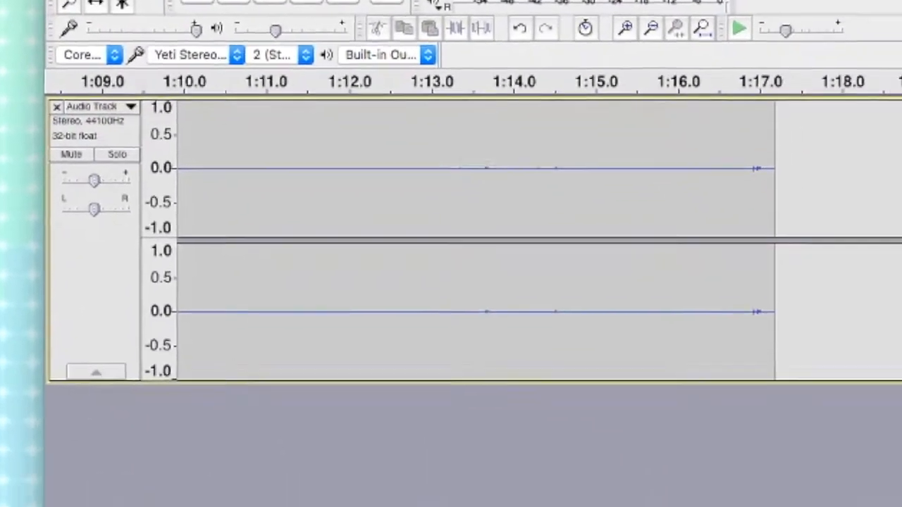
# - Examine the full recorded waveform from its beginning to its end
pyautogui.moveTo(800, 485); pyautogui.dragTo(183, 485)
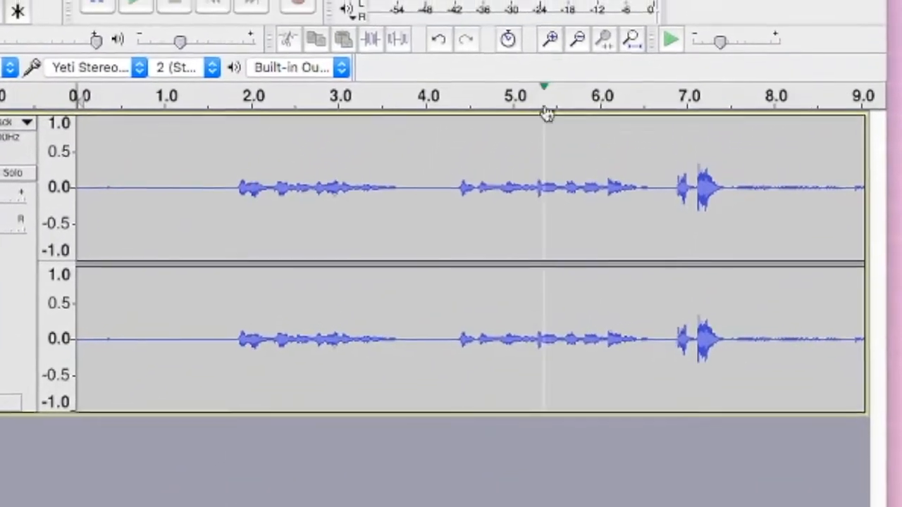
pyautogui.click(551, 39)
pyautogui.click(577, 39)
pyautogui.click(577, 39)
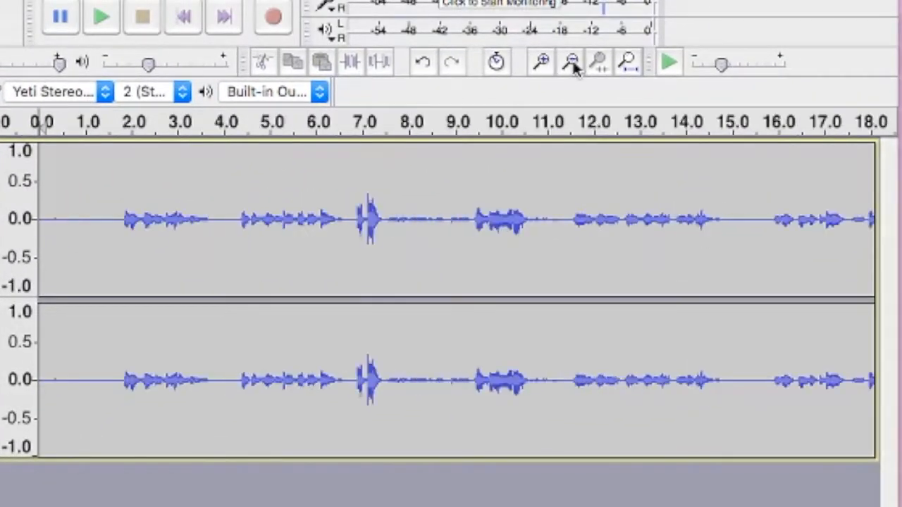
pyautogui.click(572, 63)
pyautogui.click(543, 63)
pyautogui.click(572, 63)
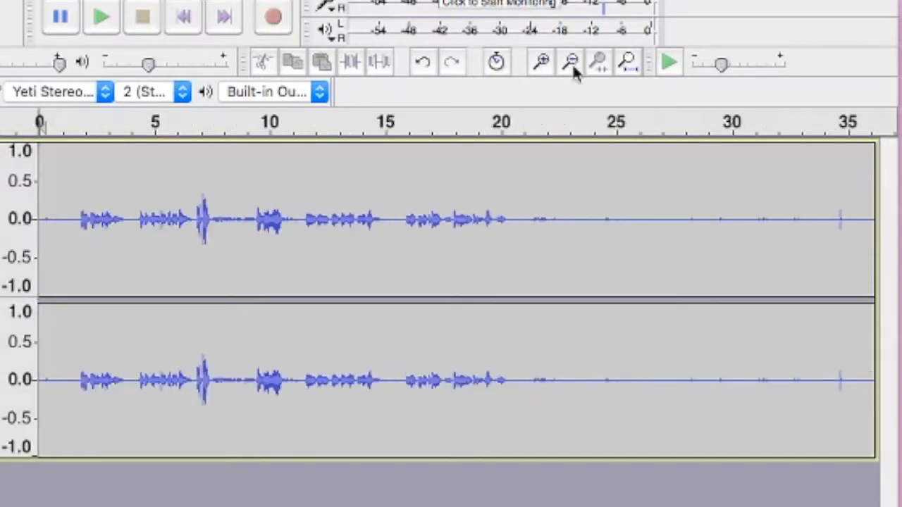
pyautogui.click(573, 62)
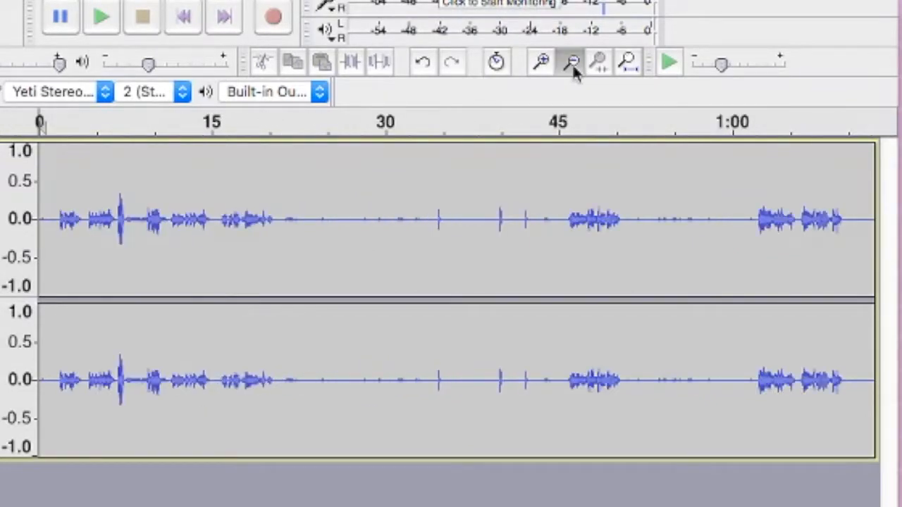
pyautogui.click(573, 63)
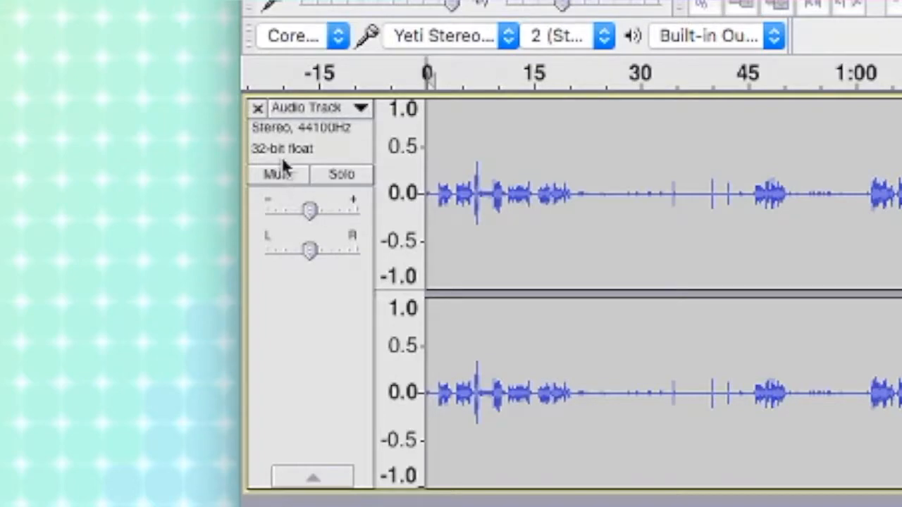
# - Rename the recorded track as Voice and play it back
pyautogui.click(361, 111)
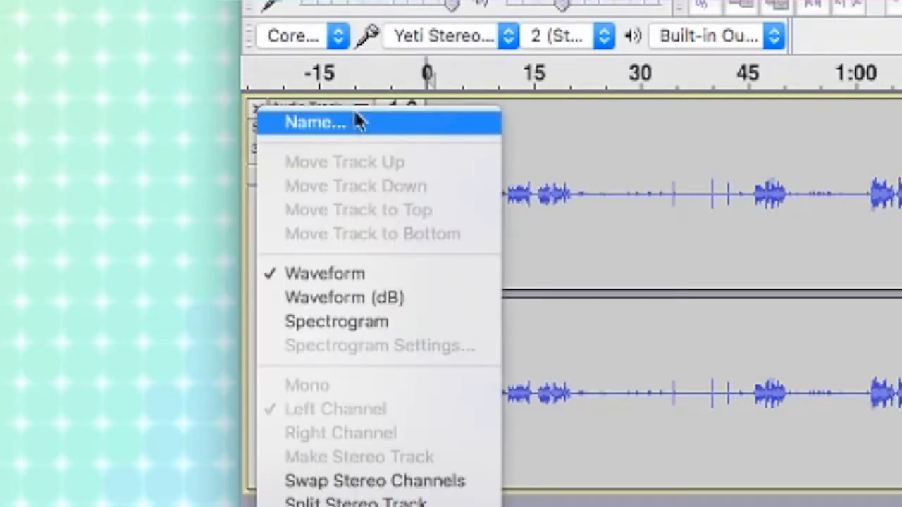
pyautogui.click(337, 124)
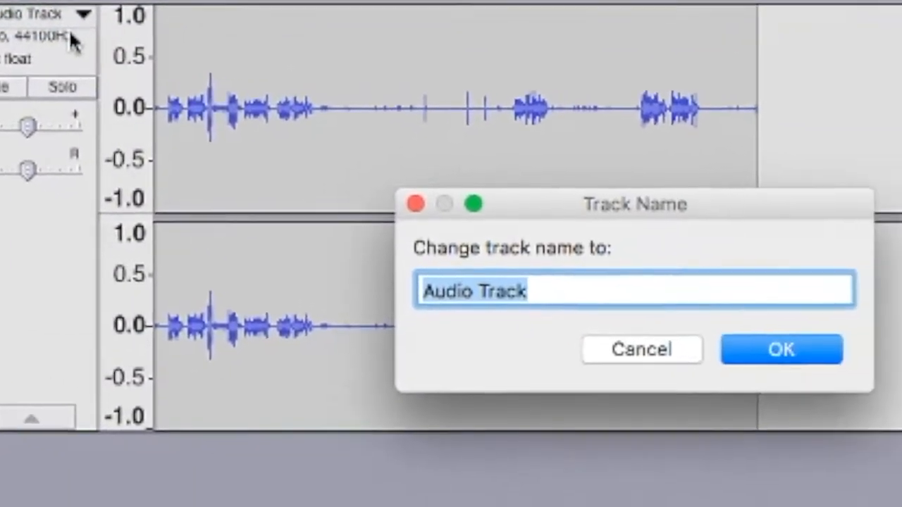
pyautogui.write('Voice')
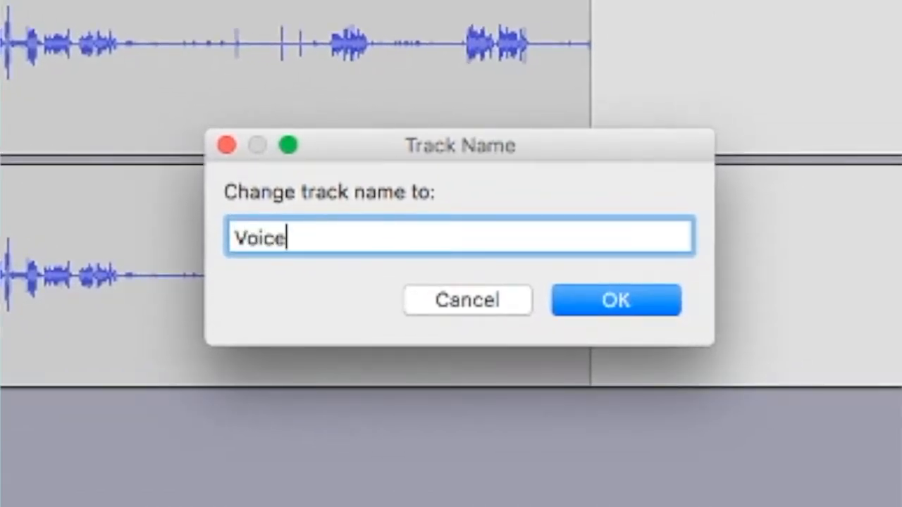
pyautogui.click(628, 296)
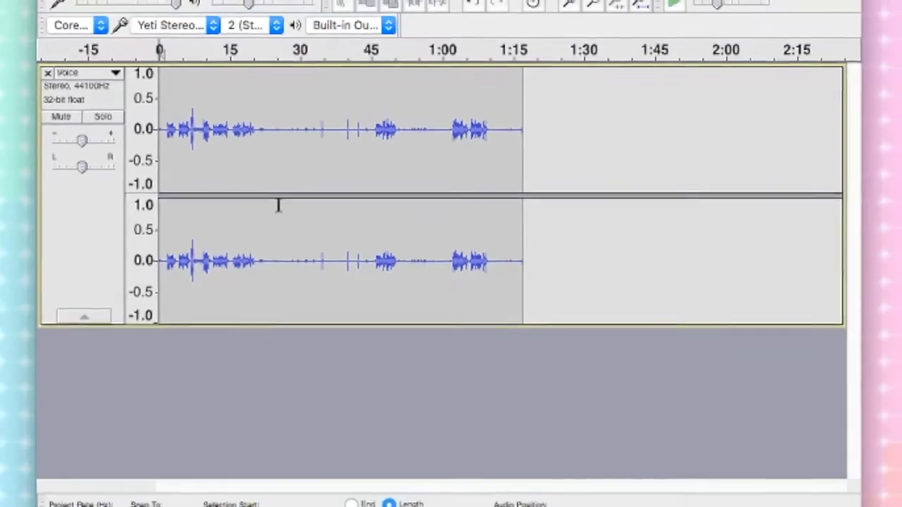
pyautogui.press('space')
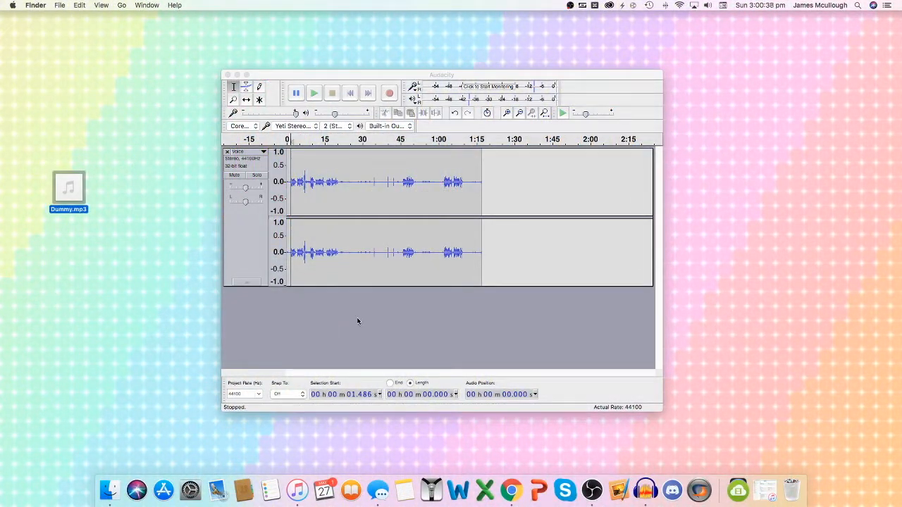
# - Open the desktop file Dummy.mp3 with Audacity
pyautogui.click(158, 268)
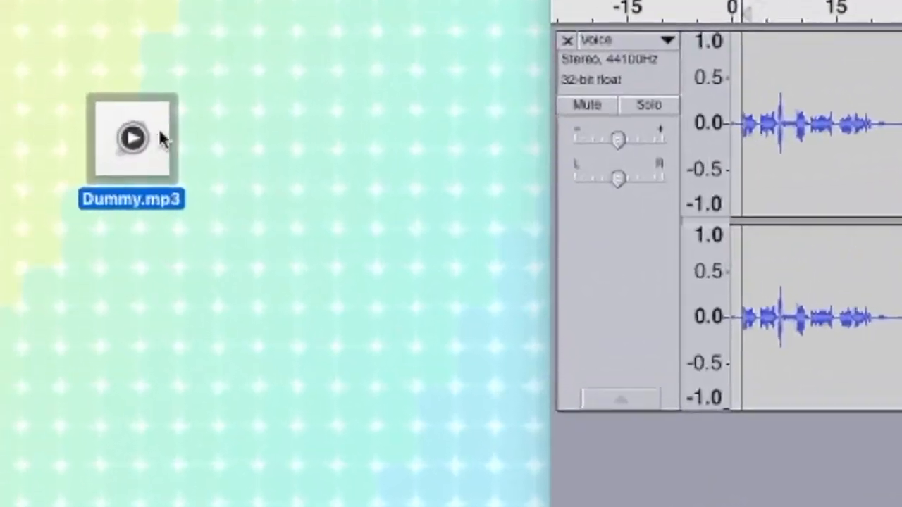
pyautogui.rightClick(110, 163)
pyautogui.moveTo(131, 191)
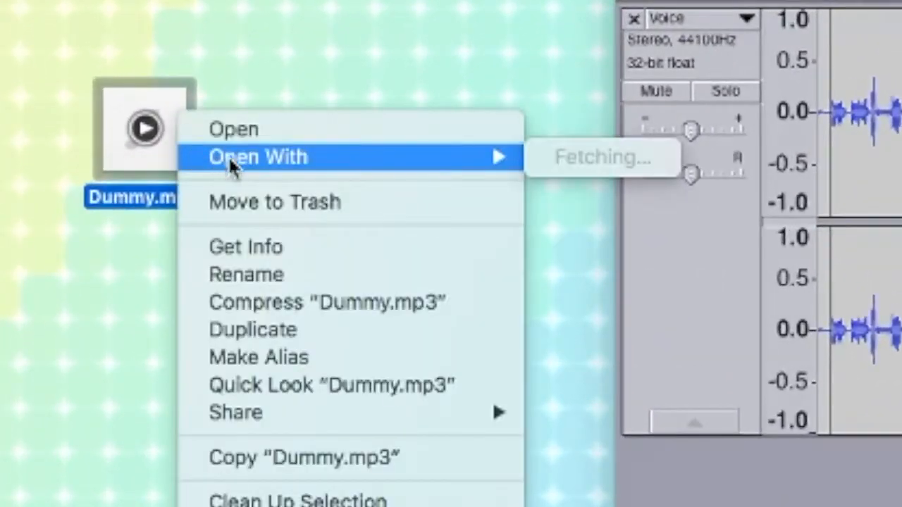
pyautogui.click(609, 237)
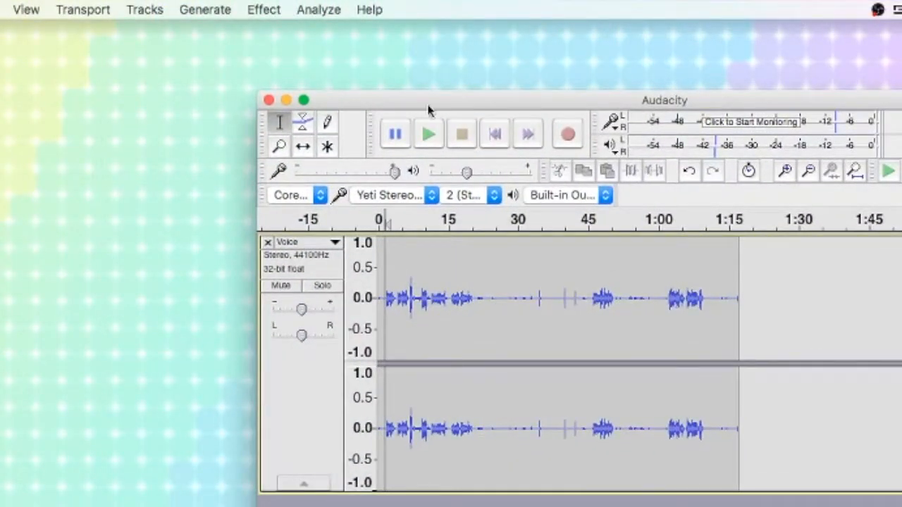
# - Add a new empty stereo track to the project containing the Voice track
pyautogui.click(148, 9)
pyautogui.moveTo(155, 32)
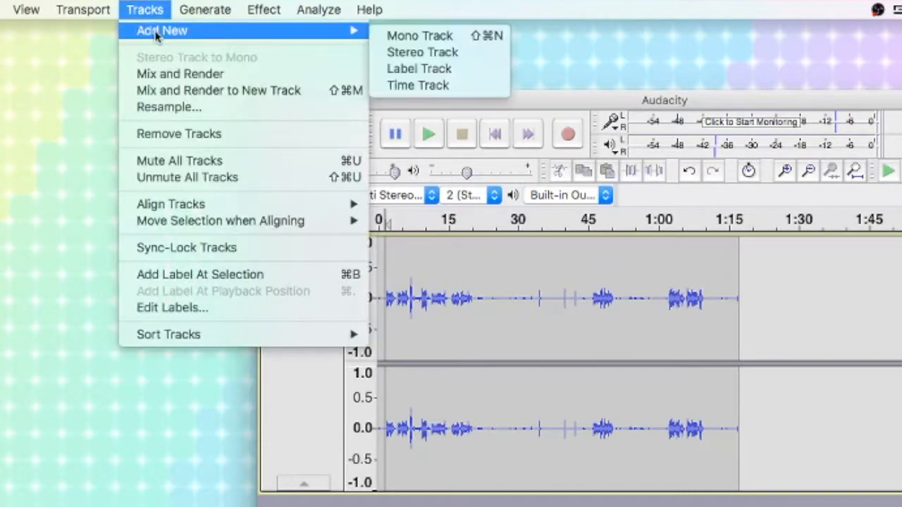
pyautogui.click(415, 54)
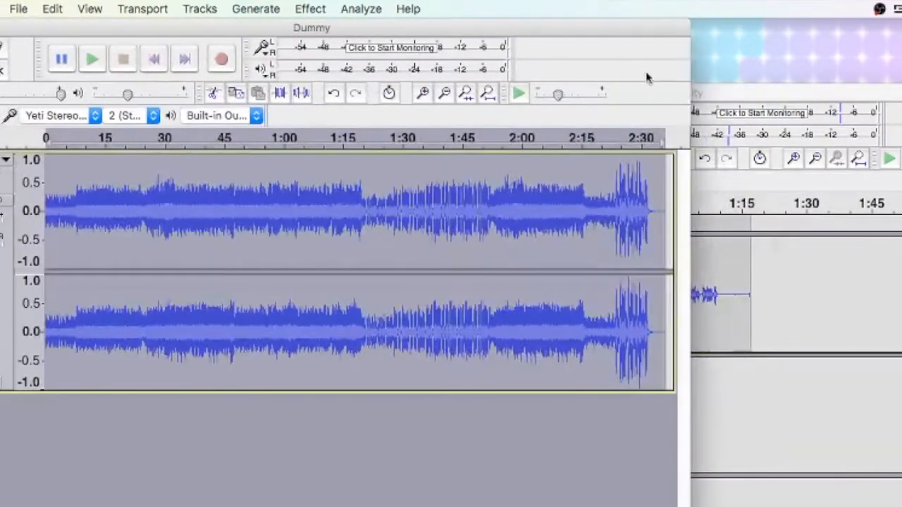
# - Place the voice project beside the Dummy project, and cut the entire audio out of Dummy
pyautogui.moveTo(694, 95); pyautogui.dragTo(901, 103)
pyautogui.click(106, 203)
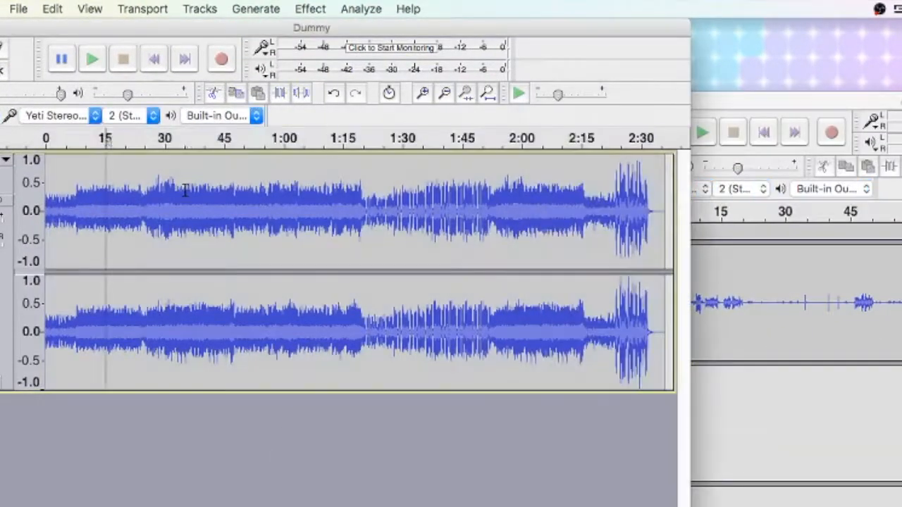
pyautogui.press('super+a')
pyautogui.click(52, 9)
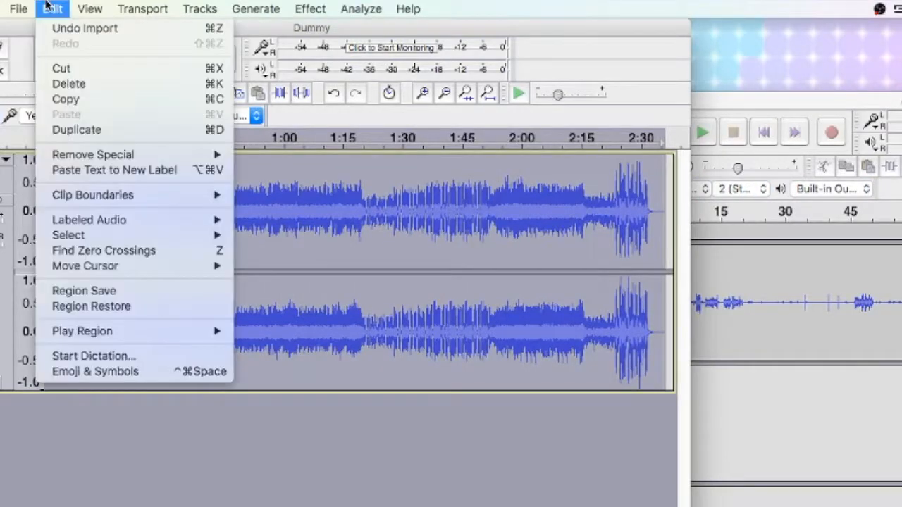
pyautogui.click(62, 67)
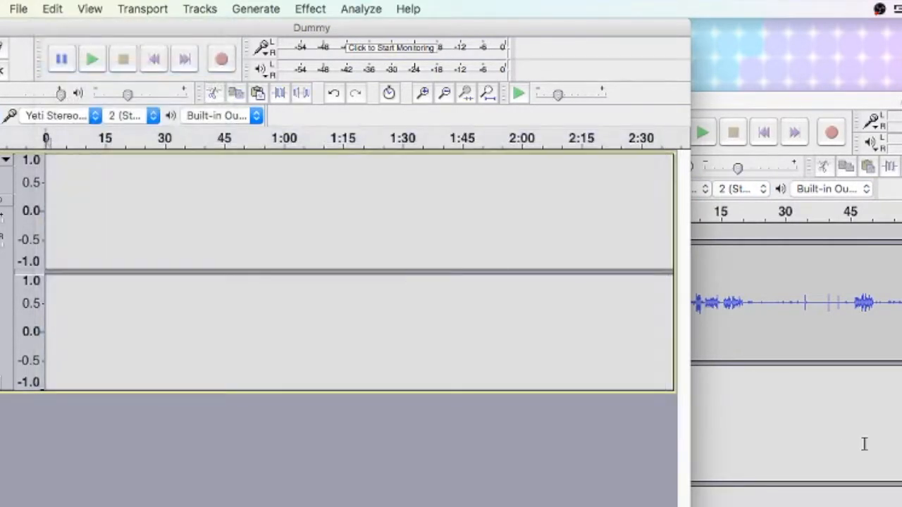
# - Paste the cut Dummy audio into the empty stereo track of the voice project
pyautogui.click(865, 444)
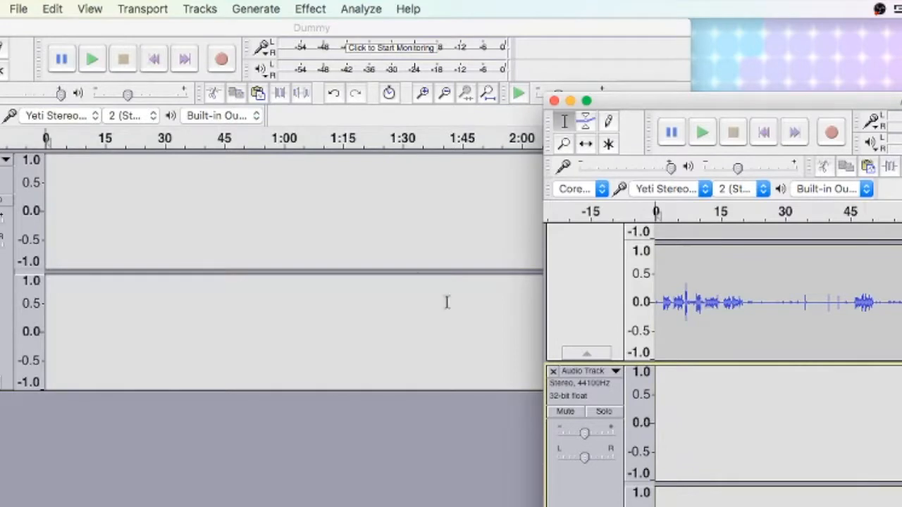
pyautogui.click(48, 7)
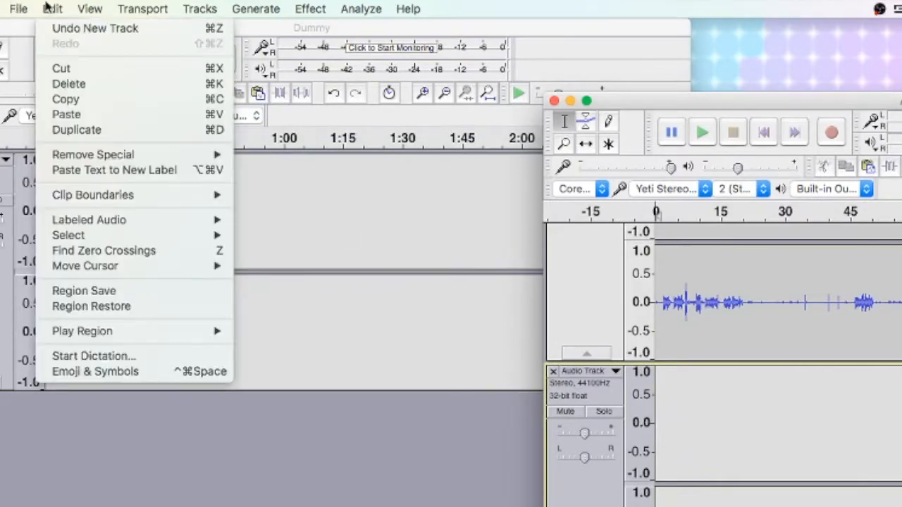
pyautogui.click(85, 115)
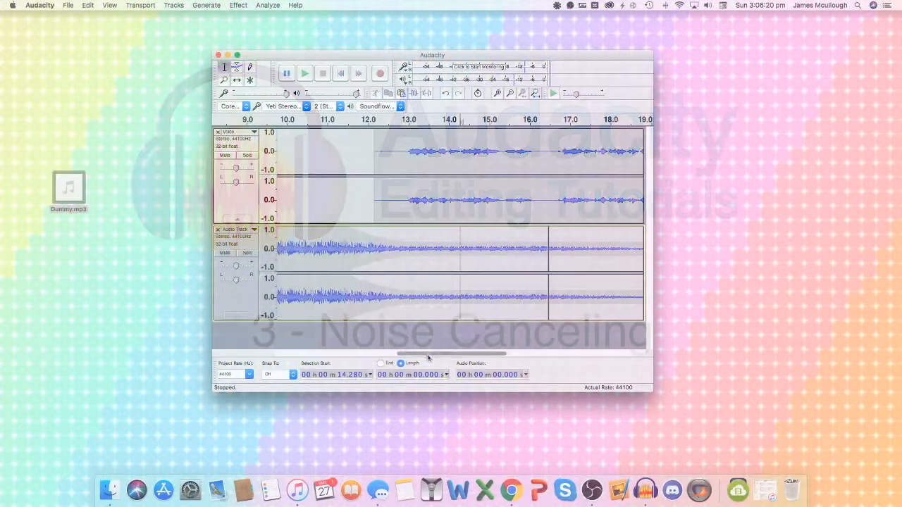
# - Capture a Noise Reduction profile from the silent part of the Voice track, about 20.6 to 25.3 seconds
pyautogui.moveTo(427, 358); pyautogui.dragTo(514, 332)
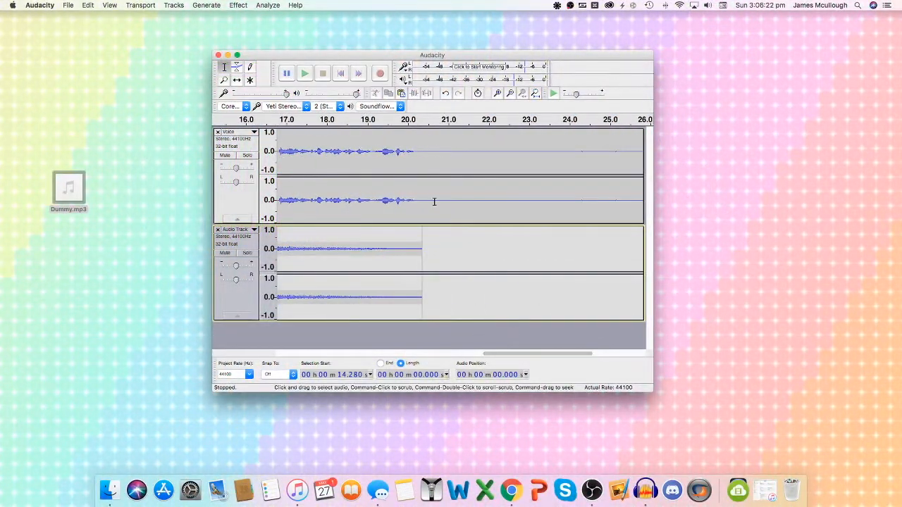
pyautogui.moveTo(431, 200); pyautogui.dragTo(585, 185)
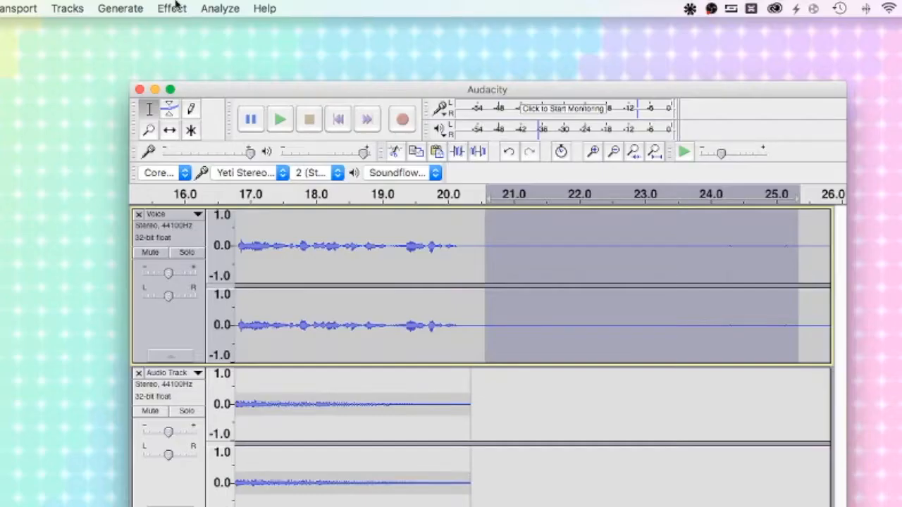
pyautogui.click(238, 5)
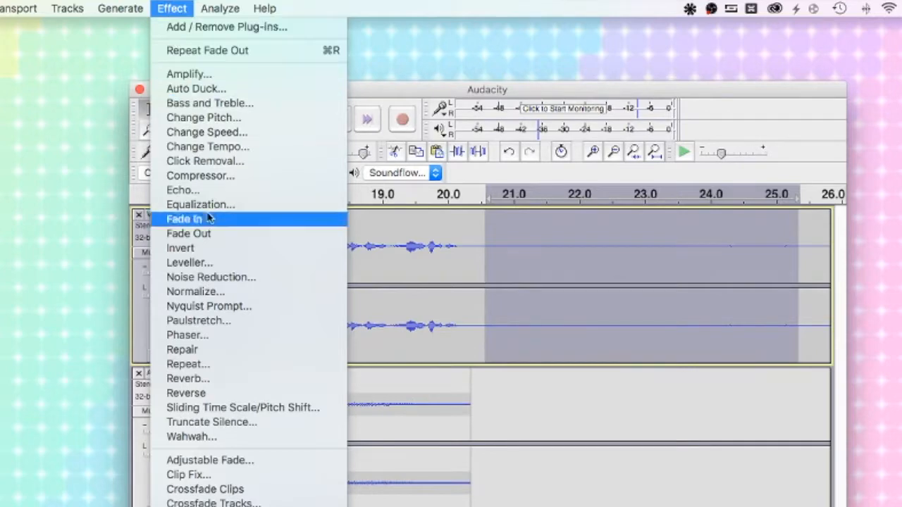
pyautogui.click(212, 277)
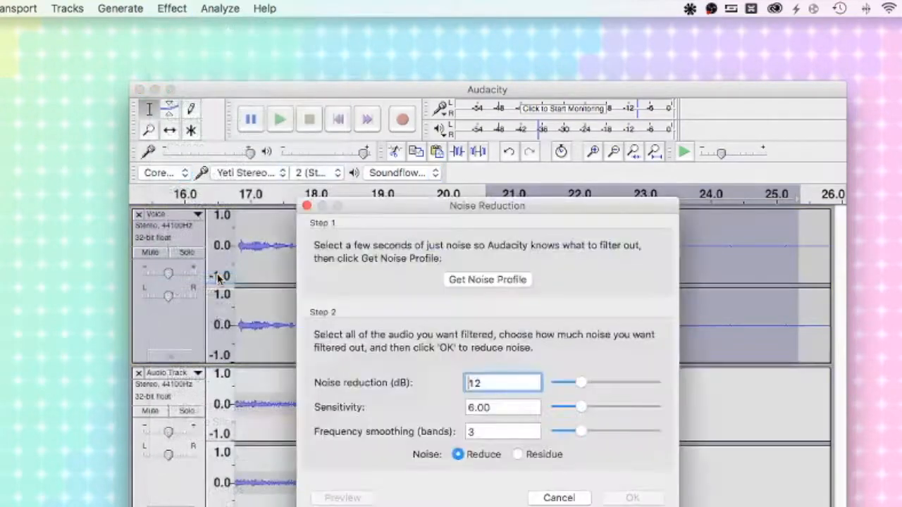
pyautogui.click(478, 280)
# - Apply Noise Reduction of 12 dB, sensitivity 6.00 and 3 smoothing bands to the whole Voice clip, and play part of its silence
pyautogui.doubleClick(459, 260)
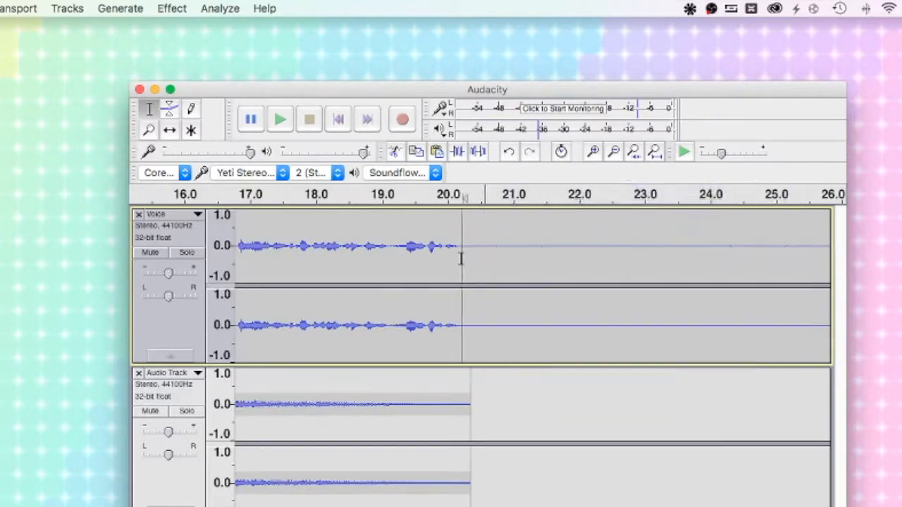
pyautogui.click(614, 151)
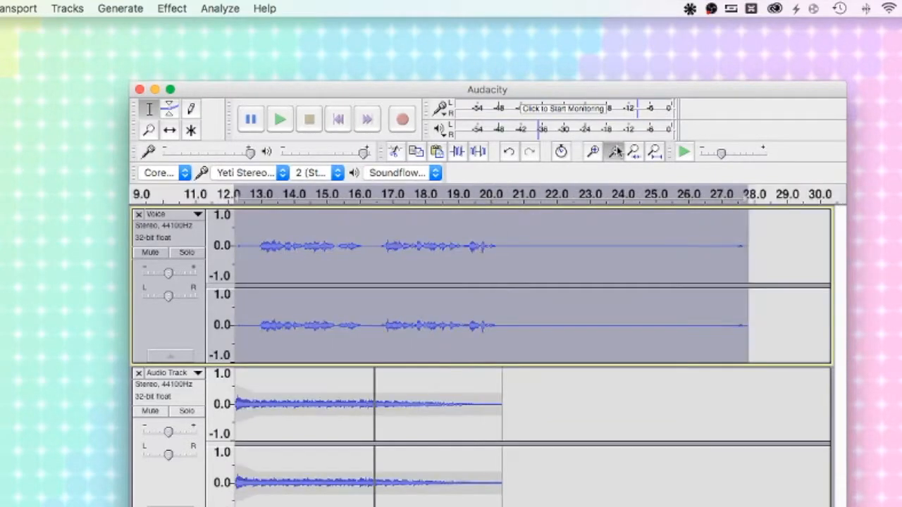
pyautogui.click(615, 151)
pyautogui.click(616, 152)
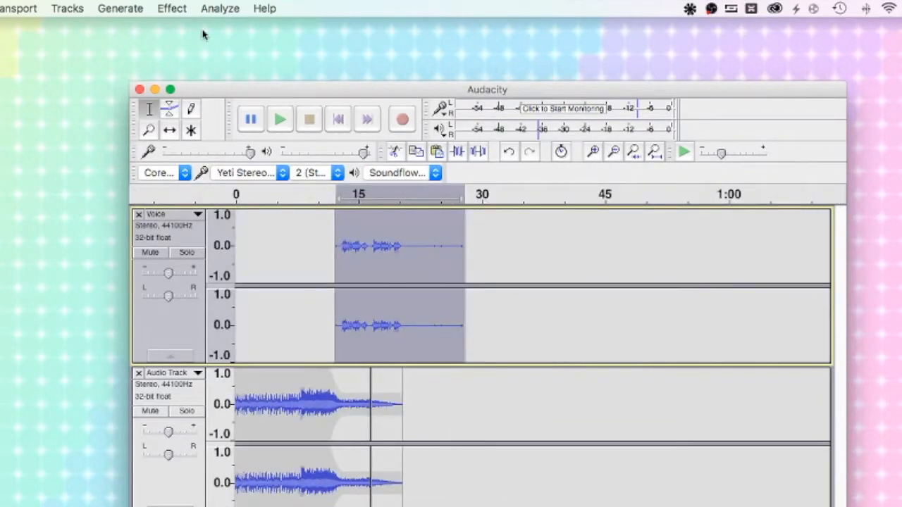
pyautogui.click(172, 8)
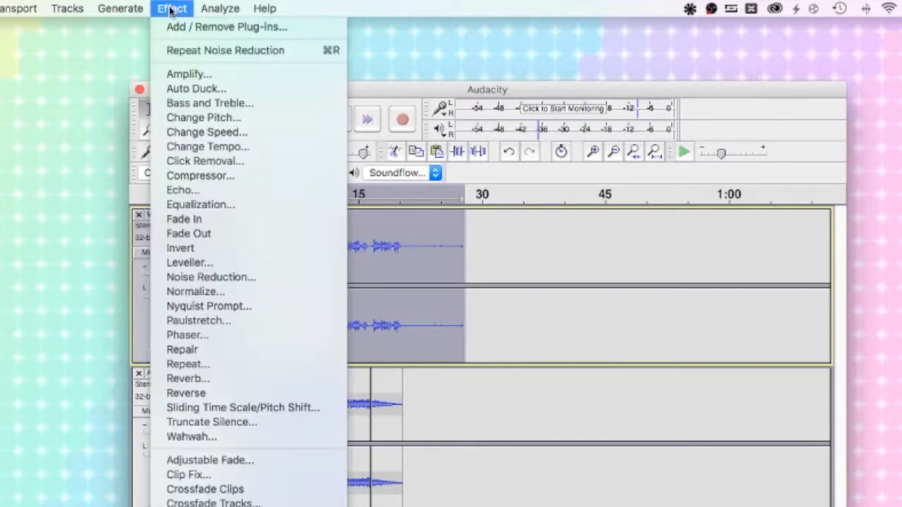
pyautogui.click(226, 277)
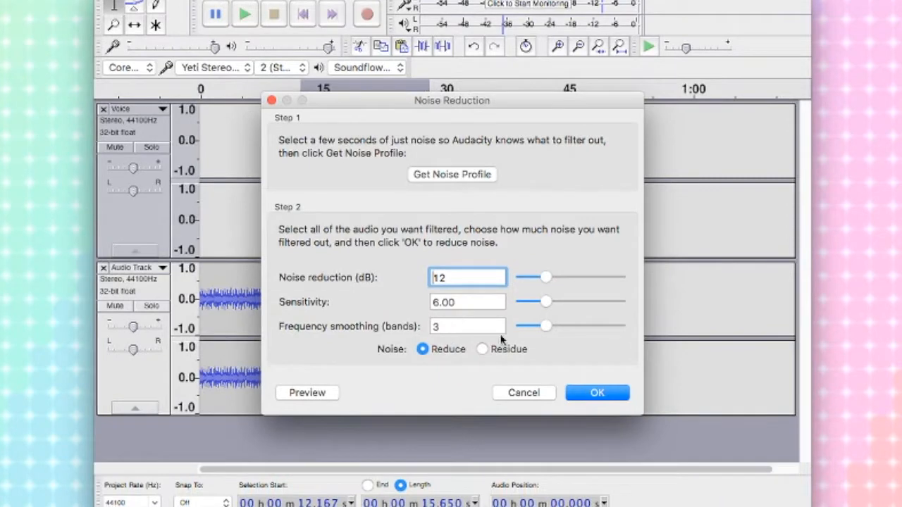
pyautogui.click(580, 393)
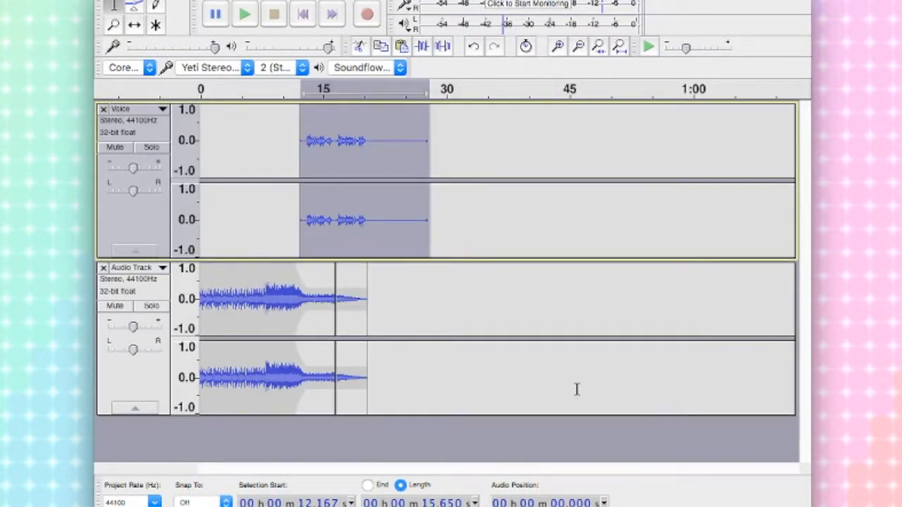
pyautogui.moveTo(373, 146); pyautogui.dragTo(387, 148)
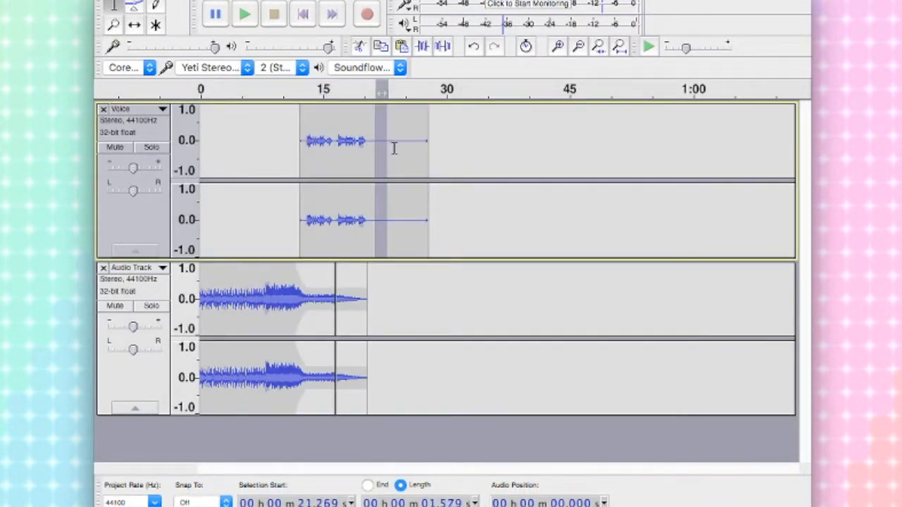
pyautogui.press('space')
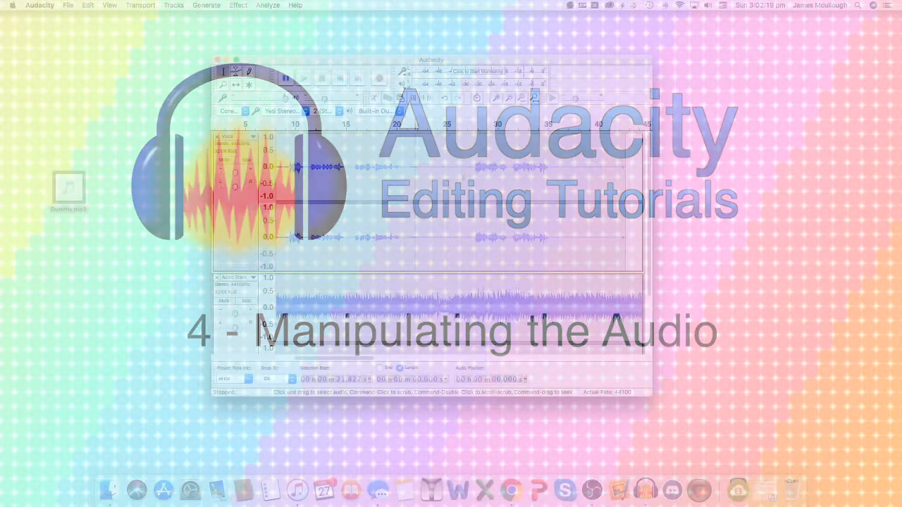
# - Split the Voice clip at about 27 seconds, in the silence before the second group of speech
pyautogui.click(469, 174)
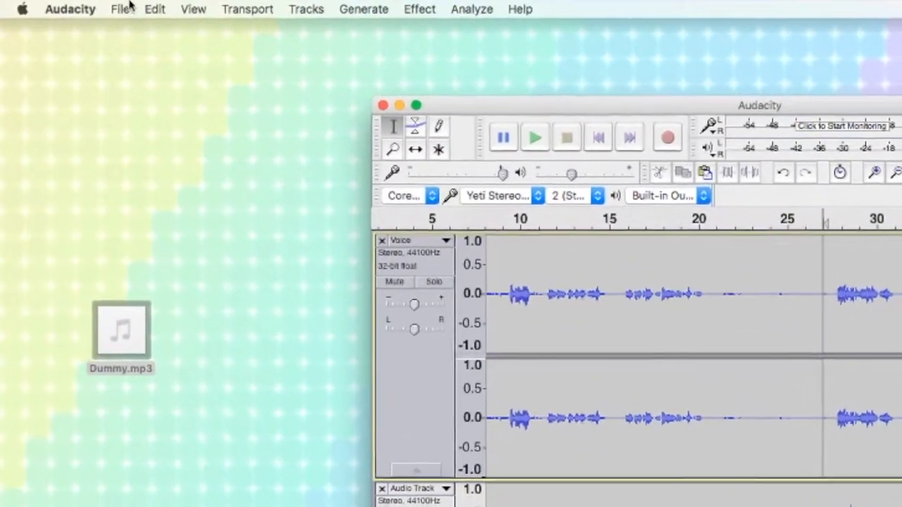
pyautogui.click(154, 9)
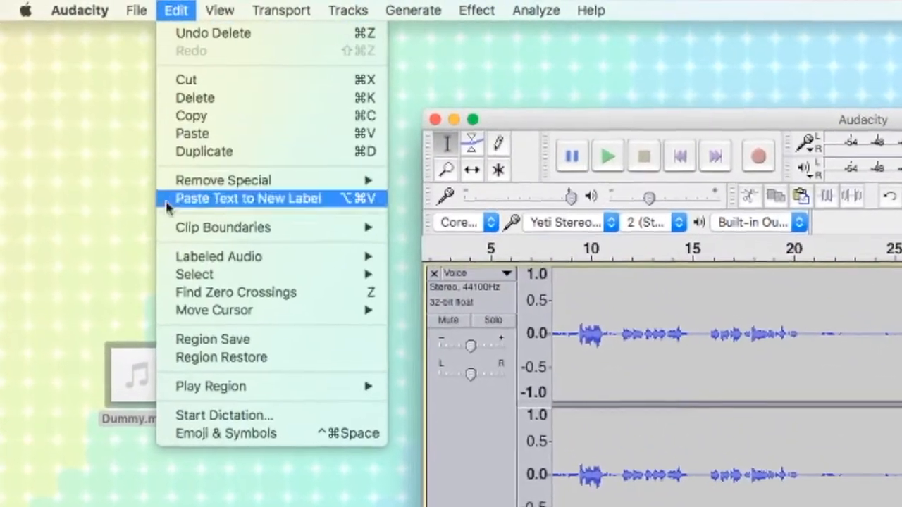
pyautogui.moveTo(154, 203)
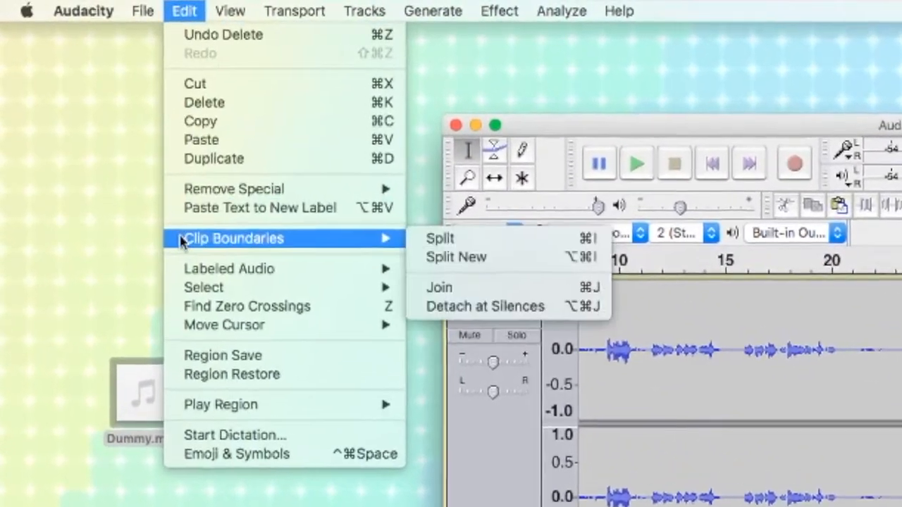
pyautogui.click(480, 256)
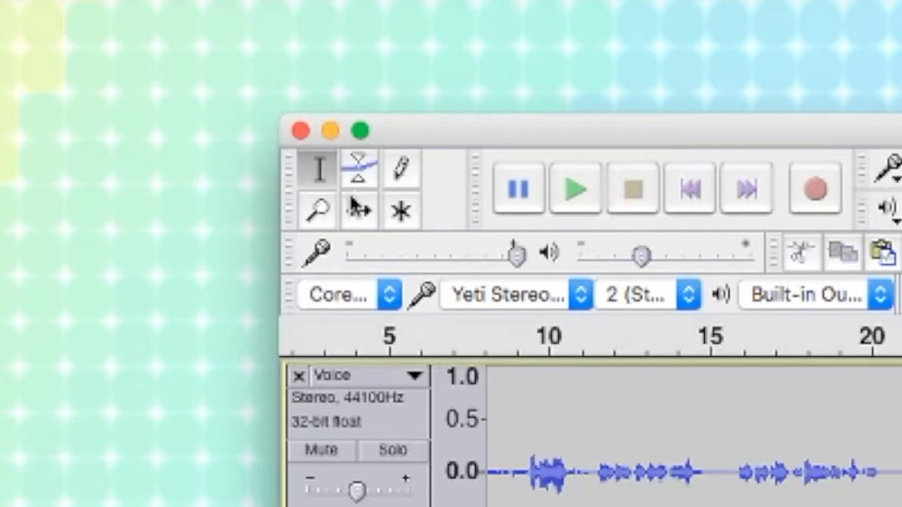
# - Shift the two Voice clips with the Time Shift Tool so the first ends at about 28 seconds and the second starts at about 29
pyautogui.click(358, 209)
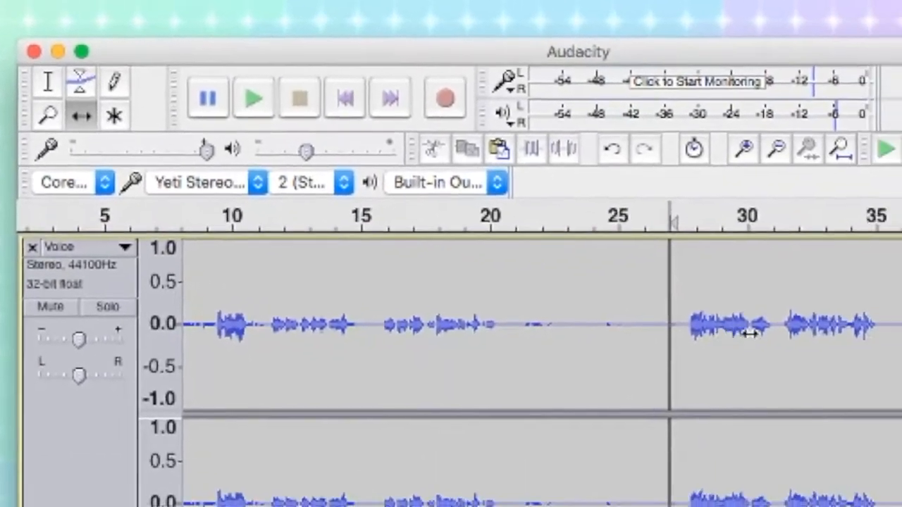
pyautogui.moveTo(749, 333); pyautogui.dragTo(663, 294)
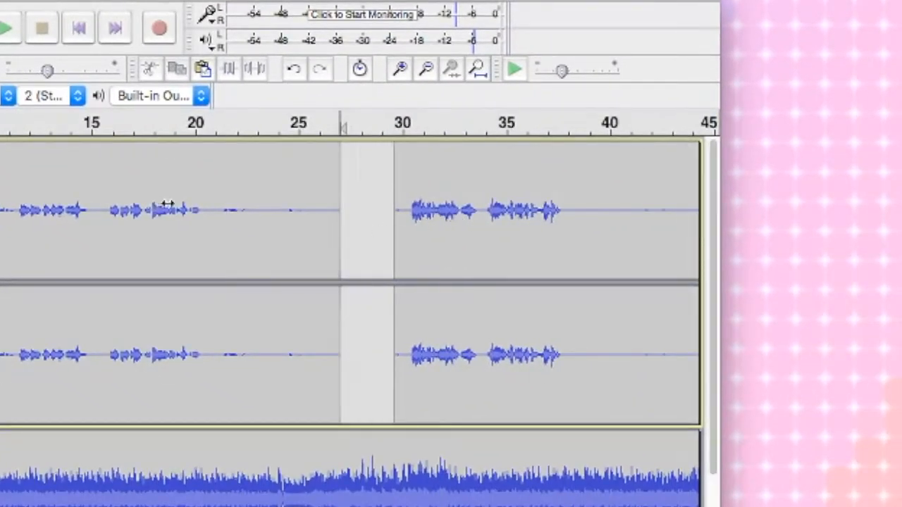
pyautogui.moveTo(168, 204); pyautogui.dragTo(177, 205)
pyautogui.moveTo(518, 209); pyautogui.dragTo(508, 210)
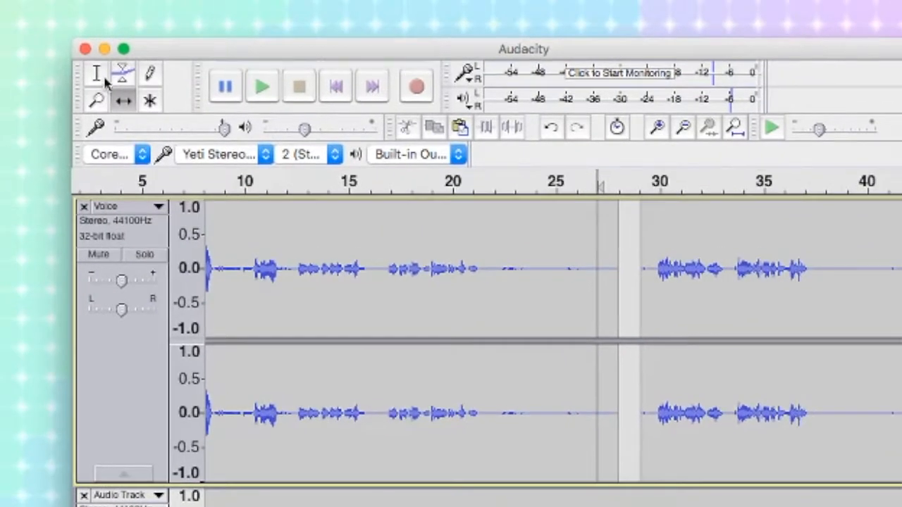
# - Select the whole first Voice clip, before the gap at about 28 seconds, and delete it
pyautogui.click(43, 60)
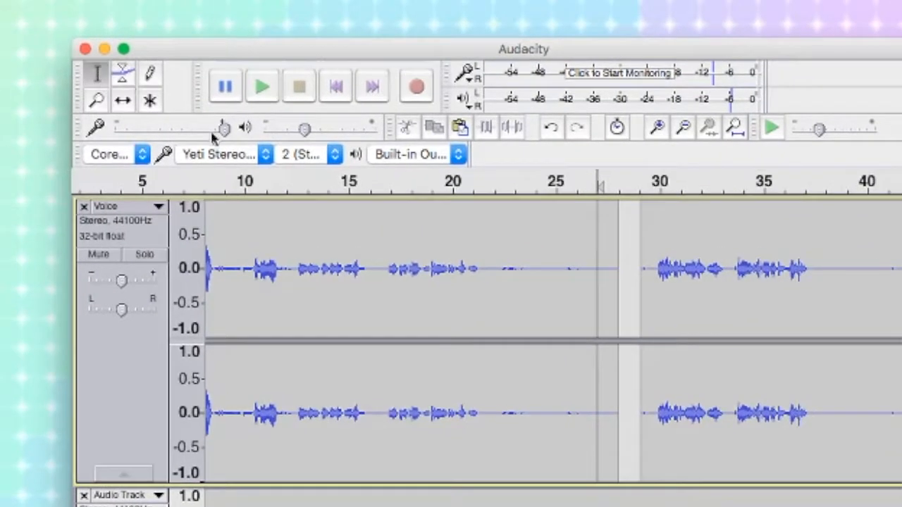
pyautogui.doubleClick(437, 296)
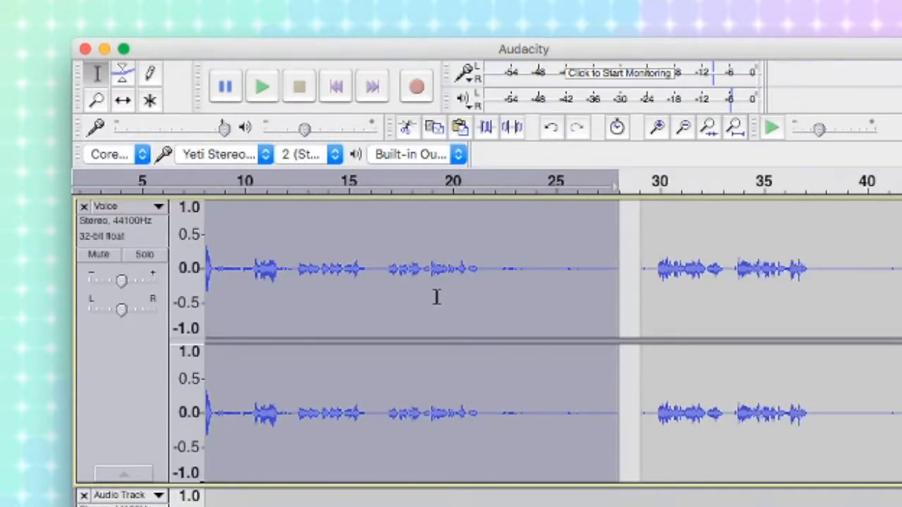
pyautogui.press('Delete')
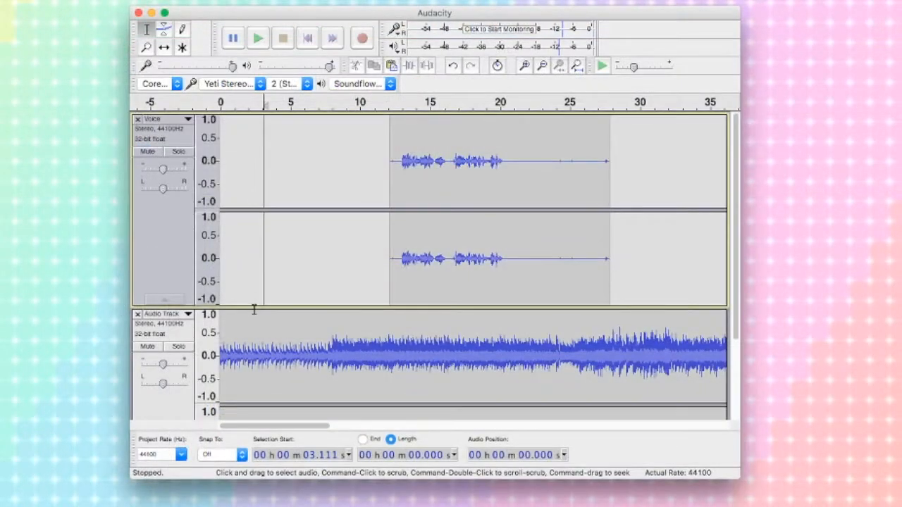
# - Reduce the height of the Voice track and the music track so both stereo tracks fit fully in the project window
pyautogui.moveTo(254, 304); pyautogui.dragTo(258, 253)
pyautogui.scroll(-3, 250, 318)
pyautogui.moveTo(253, 399); pyautogui.dragTo(256, 338)
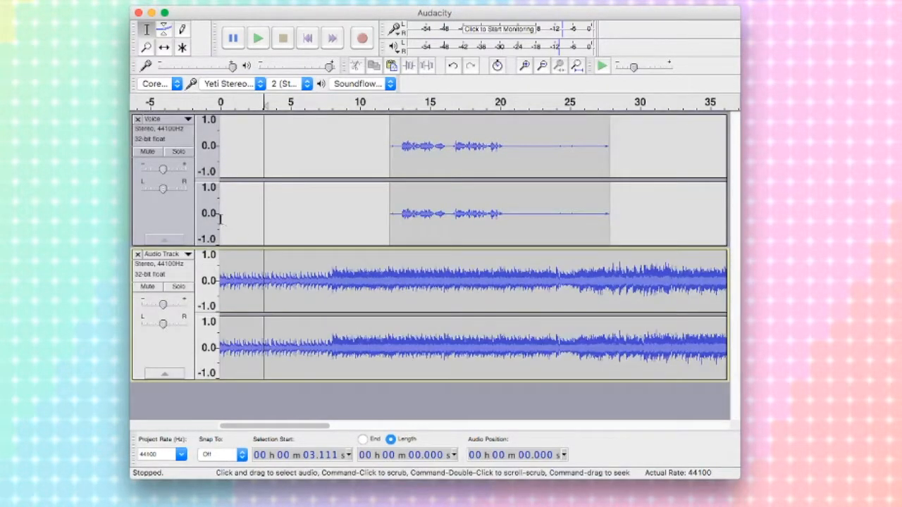
# - Play both tracks together from 0 seconds into the first spoken part, and stop playback
pyautogui.click(219, 220)
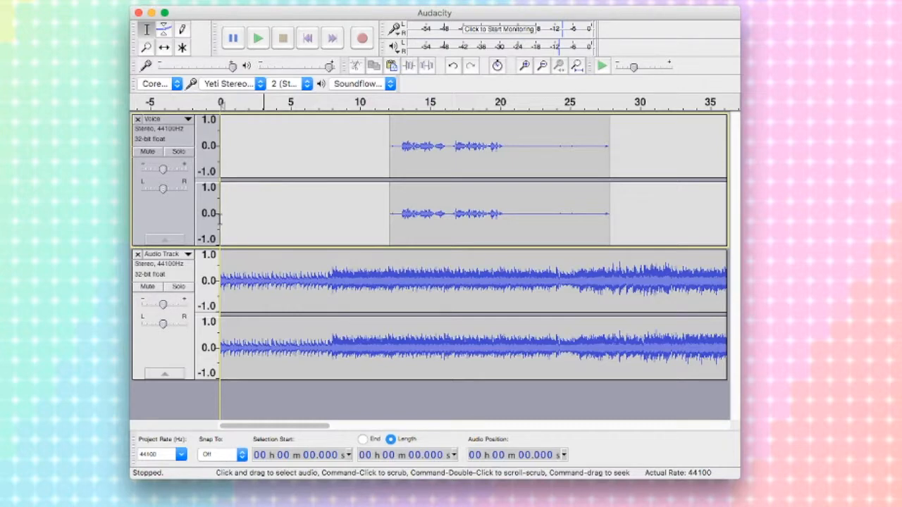
pyautogui.press('space')
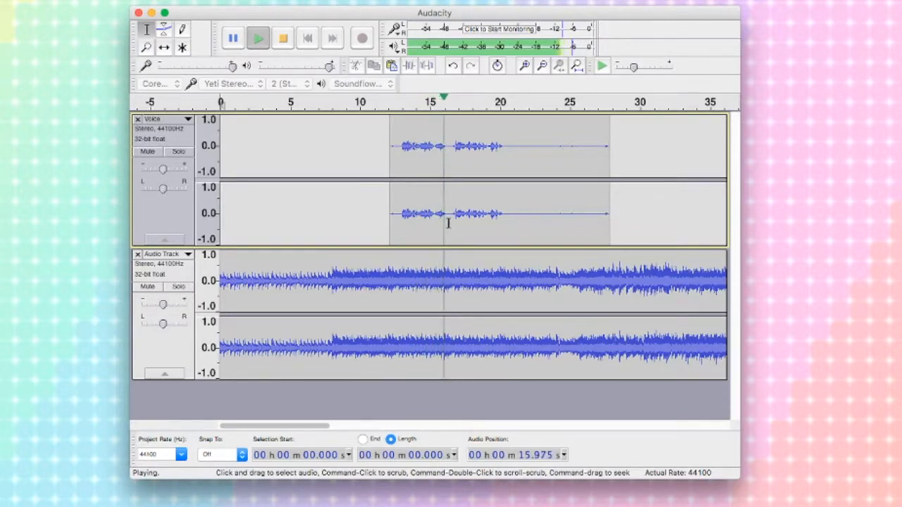
pyautogui.press('space')
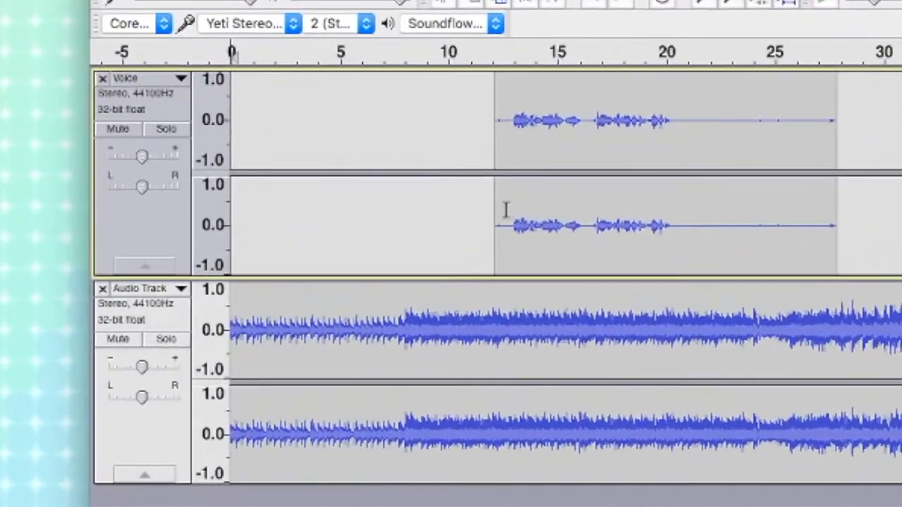
# - Play from about 13 seconds while trying Mute and Solo on the Voice track, switch each off again, and stop playback
pyautogui.click(453, 211)
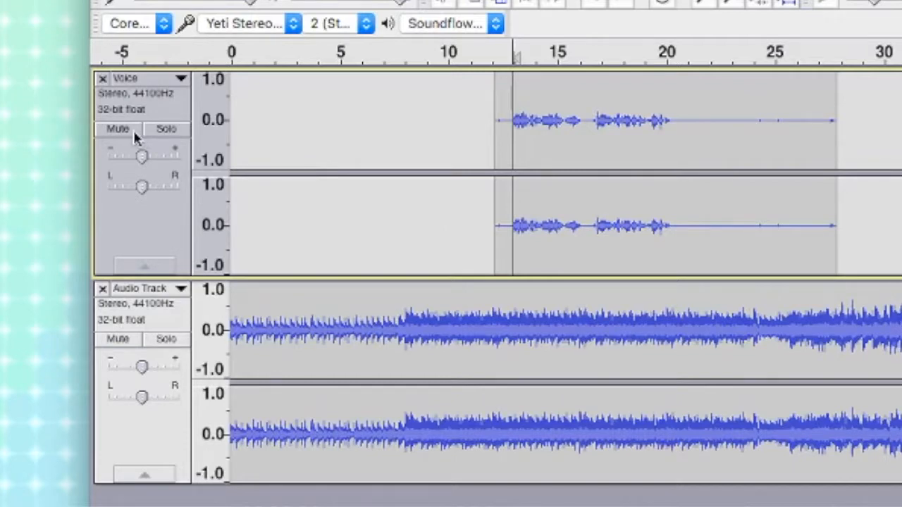
pyautogui.press('space')
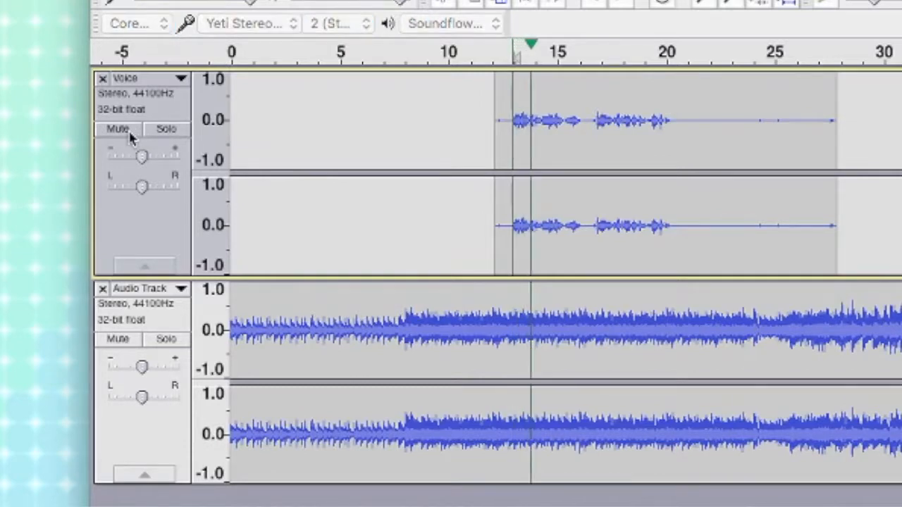
pyautogui.click(130, 136)
pyautogui.click(133, 138)
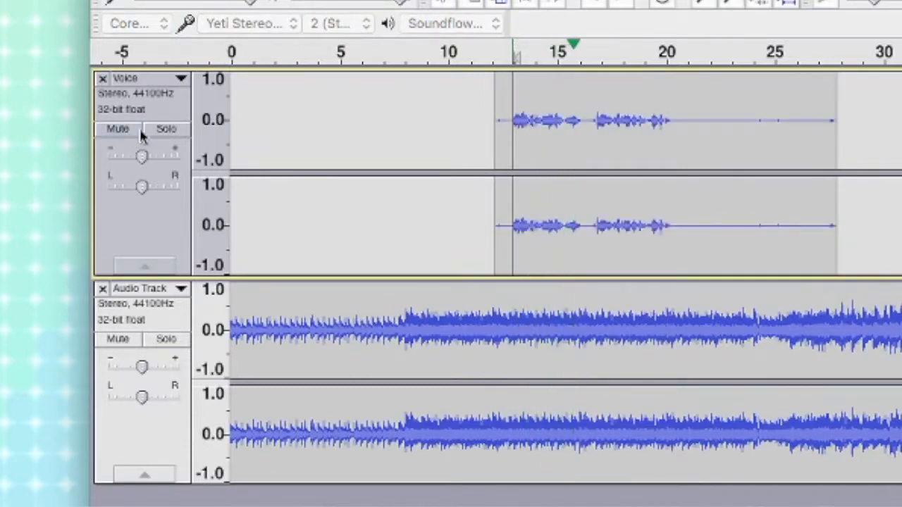
pyautogui.click(170, 131)
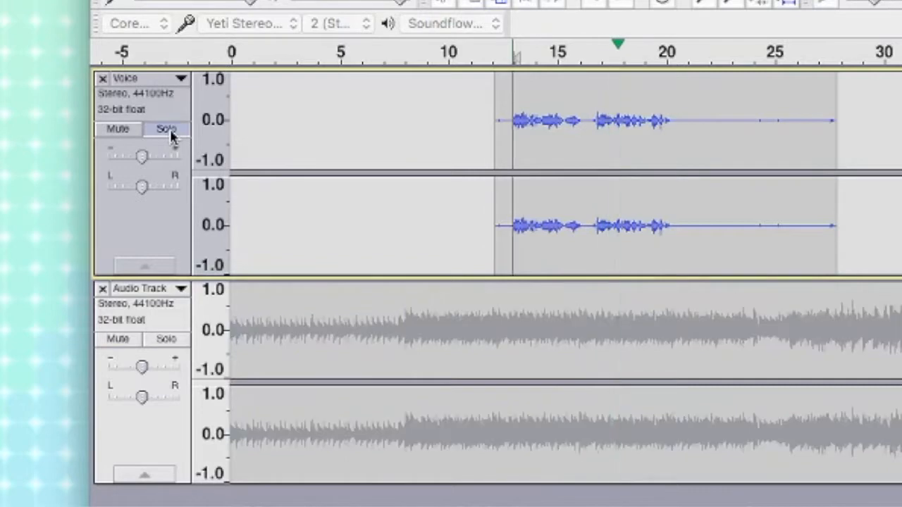
pyautogui.click(169, 134)
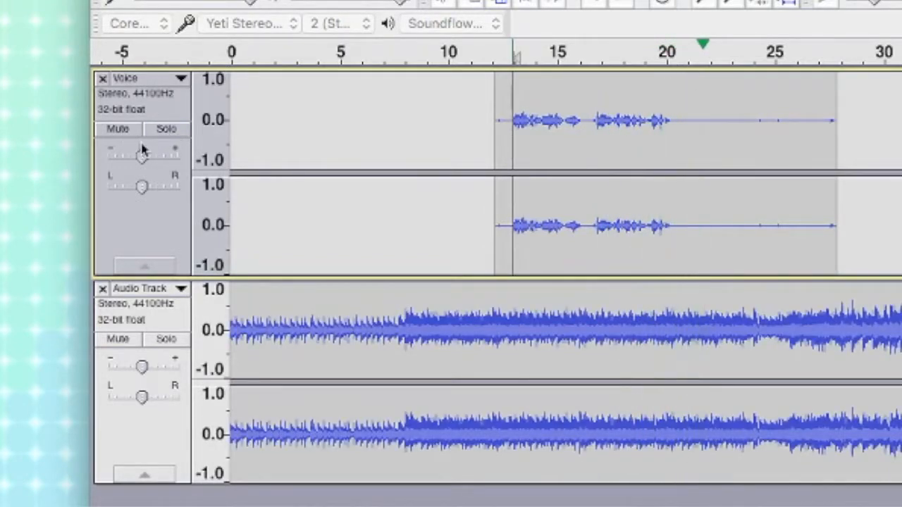
pyautogui.press('space')
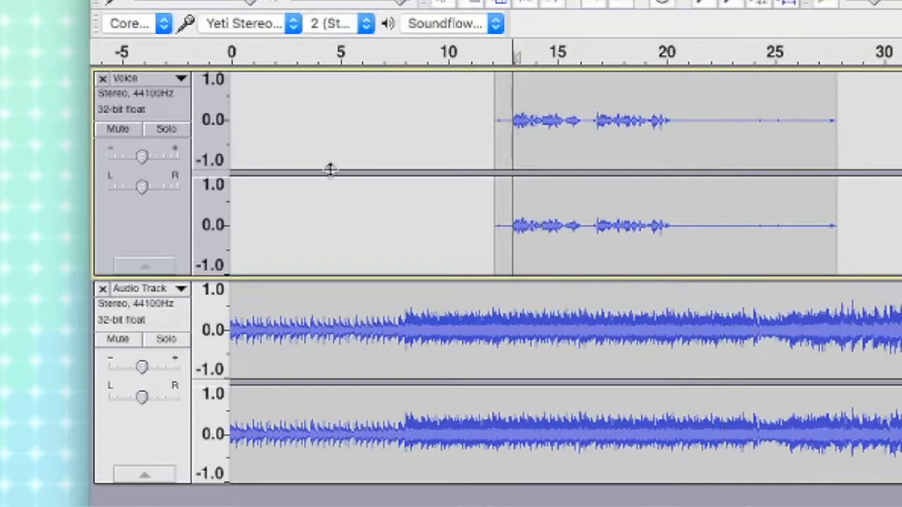
# - Play the project from 0 seconds and try the music track's gain, returning it to 0 dB
pyautogui.click(232, 143)
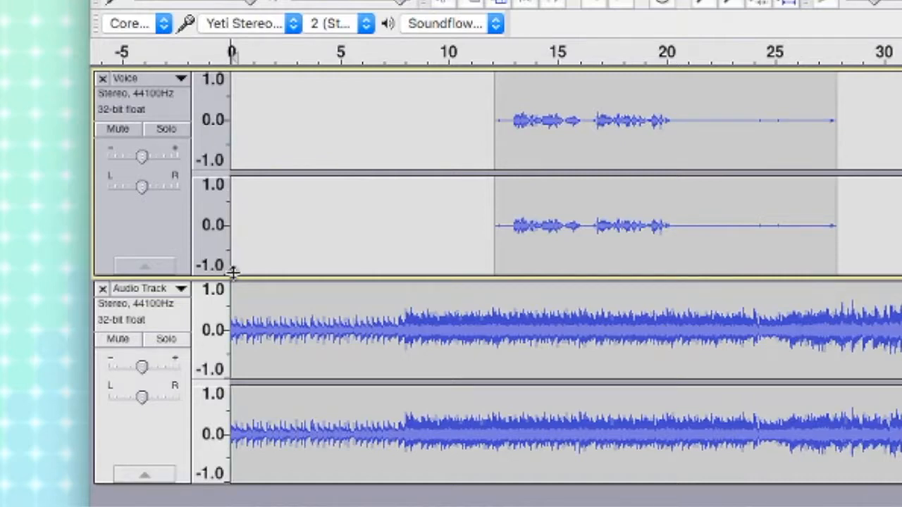
pyautogui.press('space')
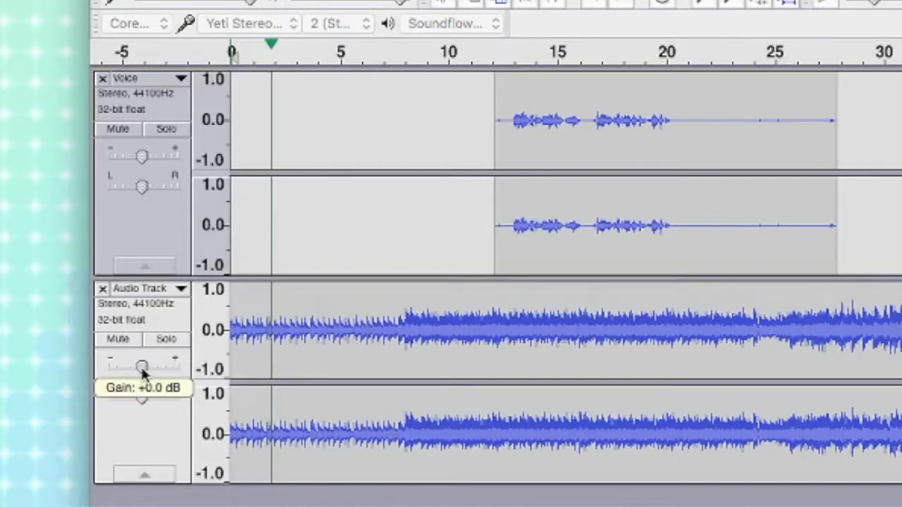
pyautogui.moveTo(142, 371)
pyautogui.mouseDown()
pyautogui.moveTo(125, 370)
pyautogui.moveTo(165, 367)
pyautogui.moveTo(143, 368)
pyautogui.mouseUp()
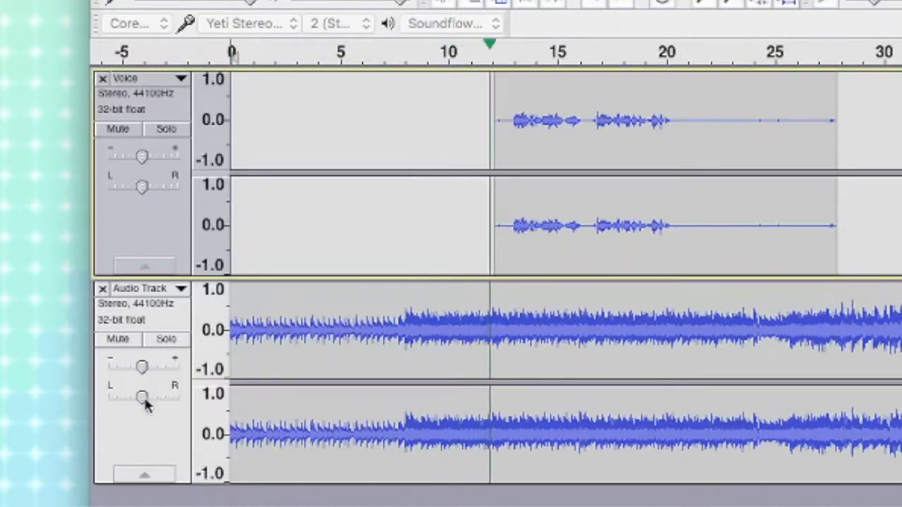
# - Mute the Voice track, play from about 21.5 seconds, and try panning the music track to 90% right and back to centre
pyautogui.click(118, 129)
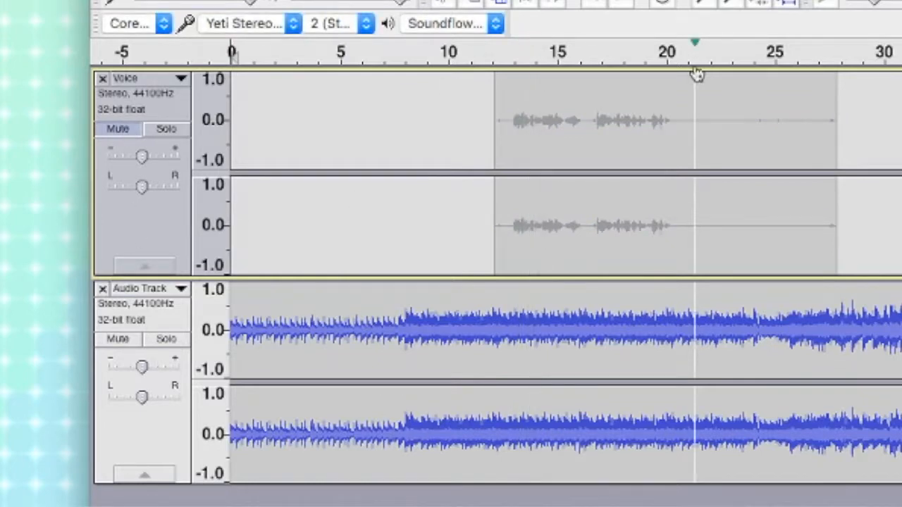
pyautogui.click(693, 136)
pyautogui.press('space')
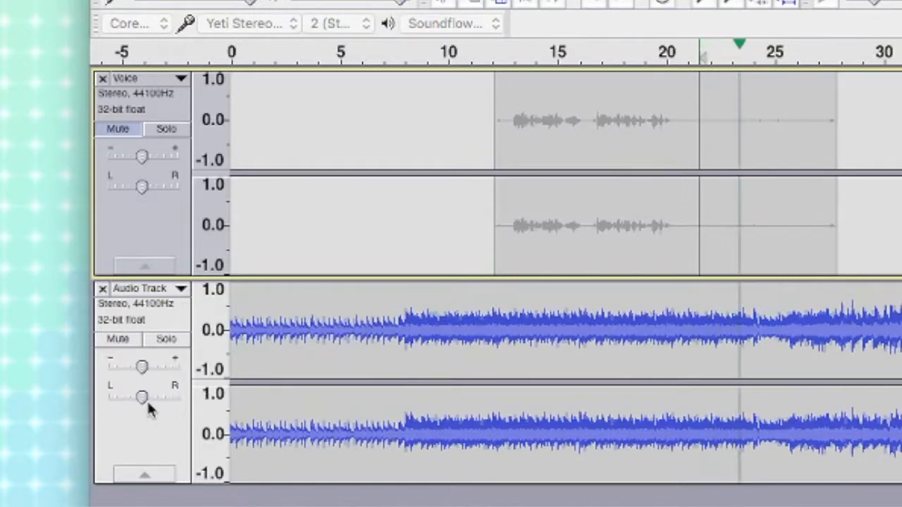
pyautogui.moveTo(143, 396)
pyautogui.mouseDown()
pyautogui.moveTo(107, 397)
pyautogui.moveTo(156, 398)
pyautogui.mouseUp()
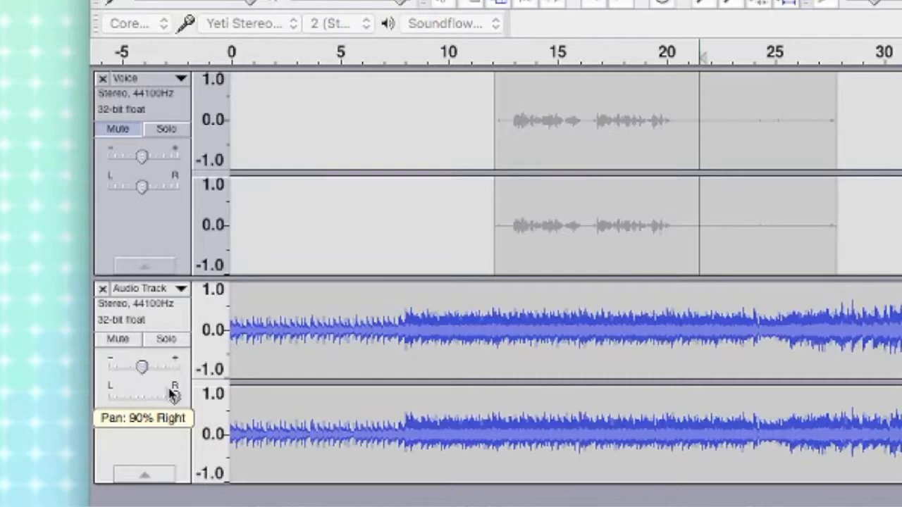
pyautogui.moveTo(148, 398); pyautogui.dragTo(143, 398)
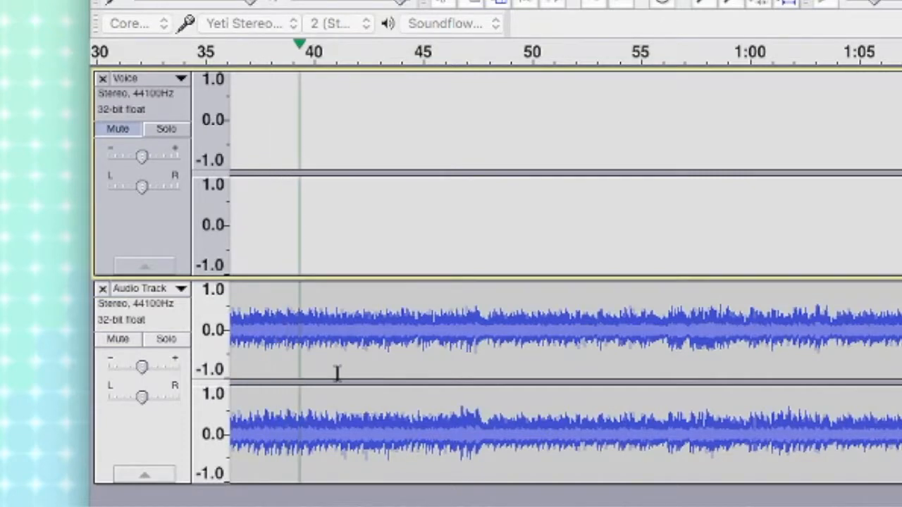
# - Stop playback and unmute the Voice track
pyautogui.press('space')
pyautogui.hscroll(-10, 368, 312)
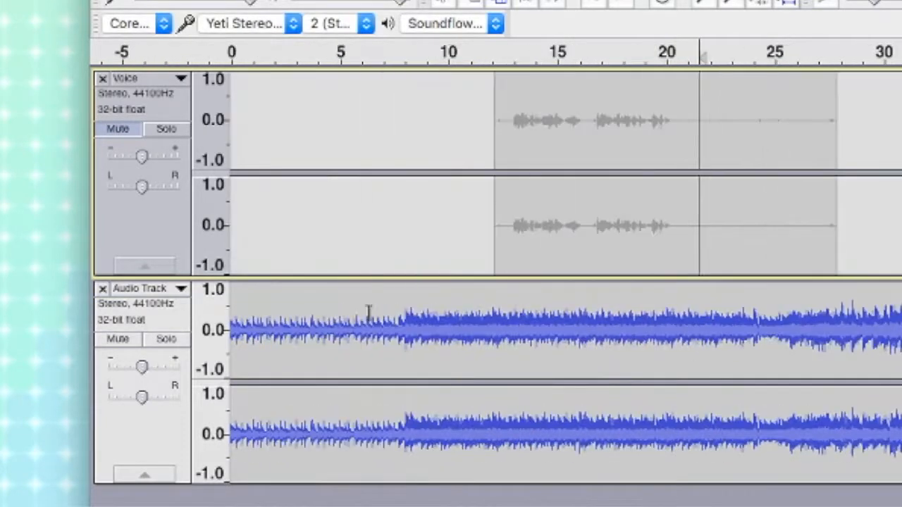
pyautogui.doubleClick(704, 2)
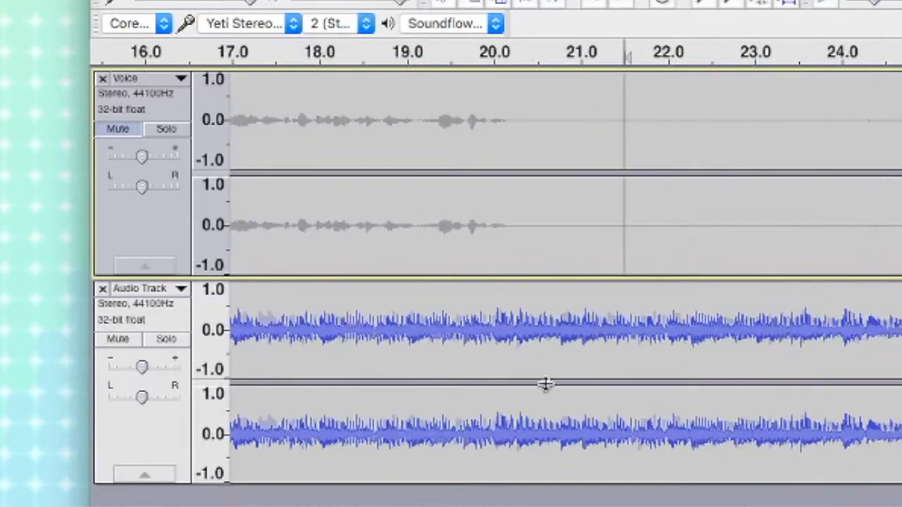
pyautogui.click(121, 129)
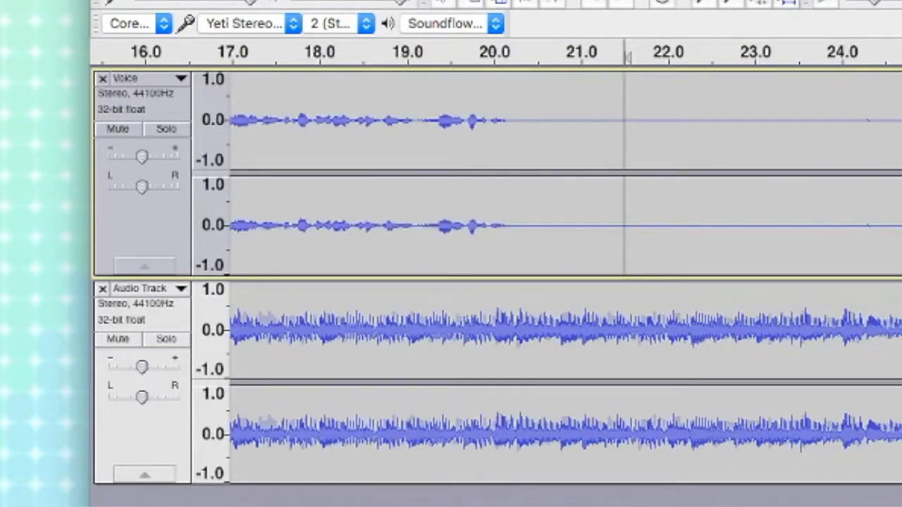
# - Use the Envelope tool to lower the music track's volume from full at about 11.5 seconds to about 0.3 at about 12.9 seconds
pyautogui.hscroll(-10, 493, 282)
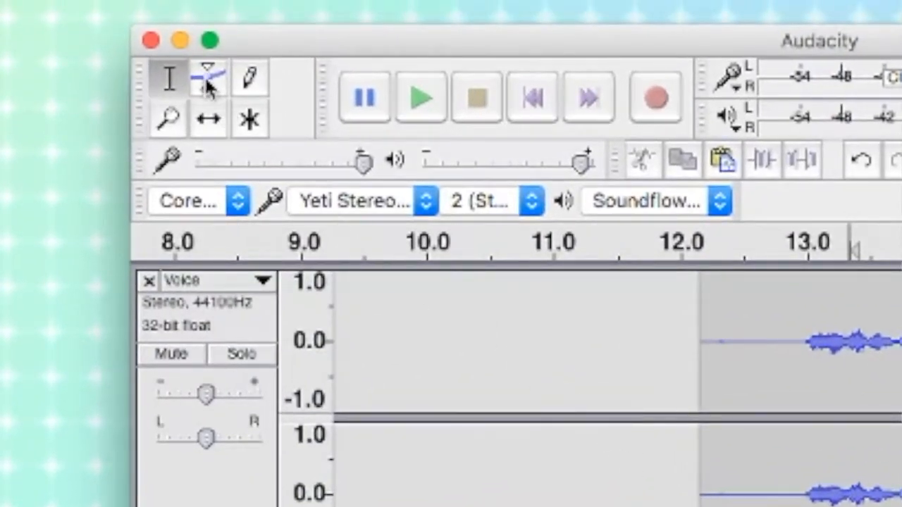
pyautogui.click(208, 81)
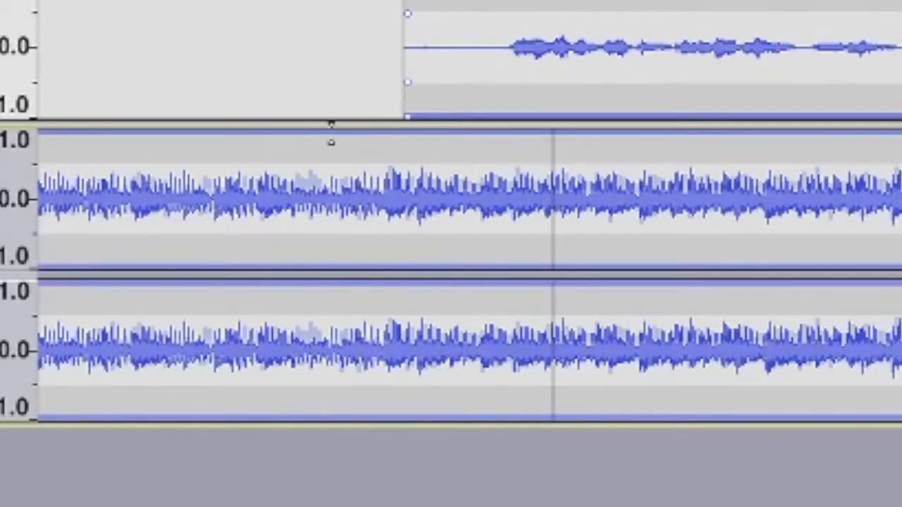
pyautogui.click(325, 139)
pyautogui.moveTo(325, 131); pyautogui.dragTo(324, 130)
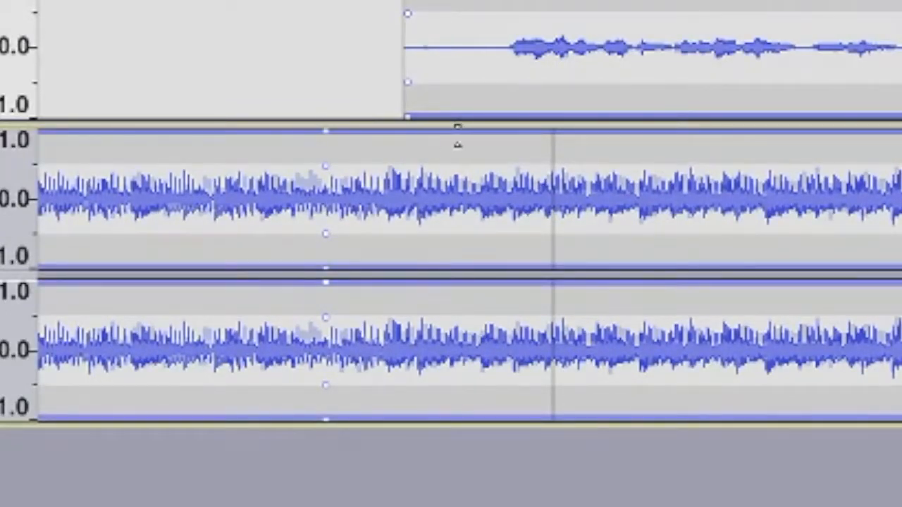
pyautogui.click(486, 139)
pyautogui.moveTo(485, 139); pyautogui.dragTo(495, 169)
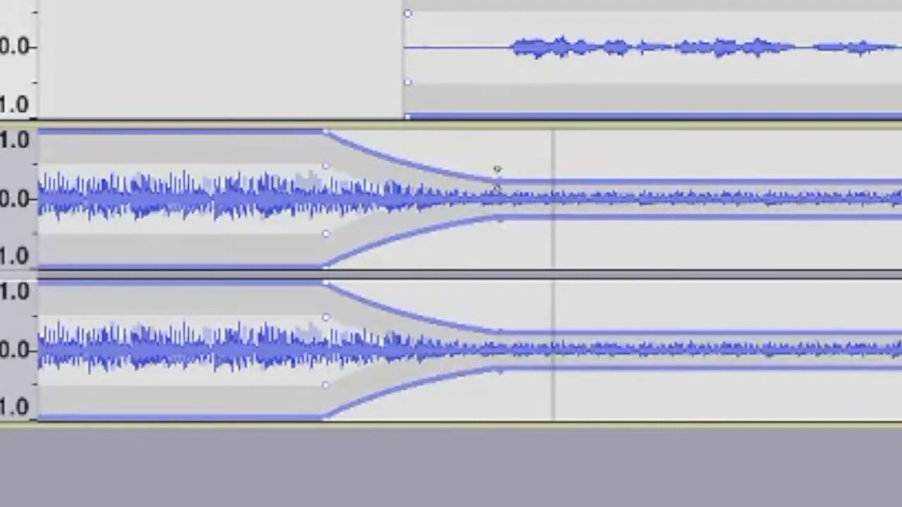
pyautogui.moveTo(497, 170); pyautogui.dragTo(500, 169)
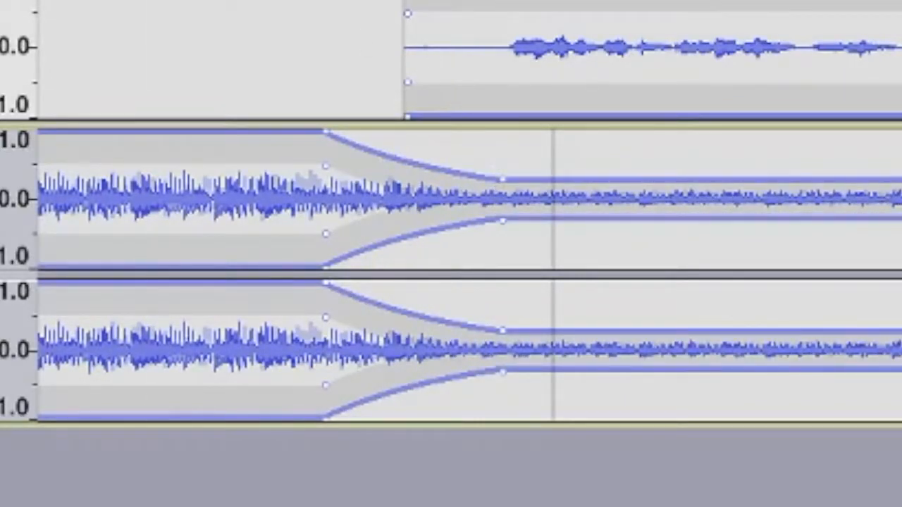
# - Return to the Selection tool and play from about 10.8 seconds through the music's volume drop
pyautogui.press('F1')
pyautogui.click(231, 39)
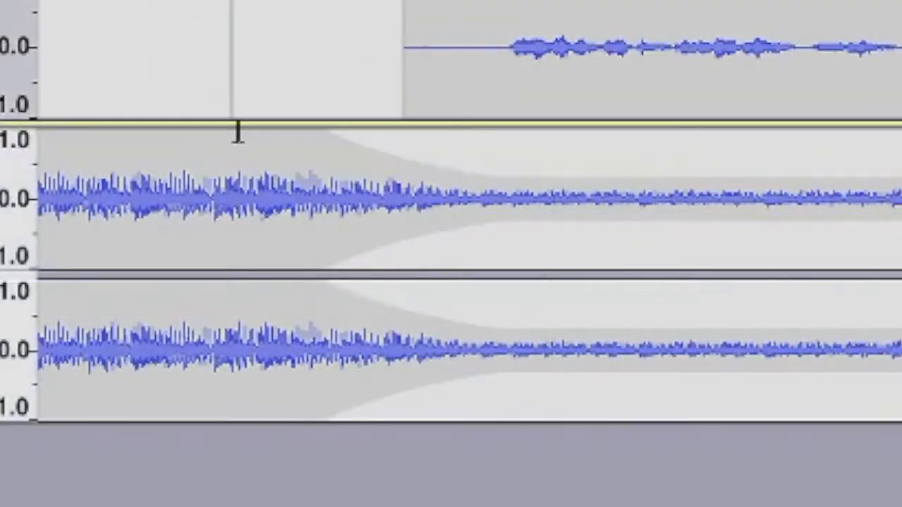
pyautogui.press('space')
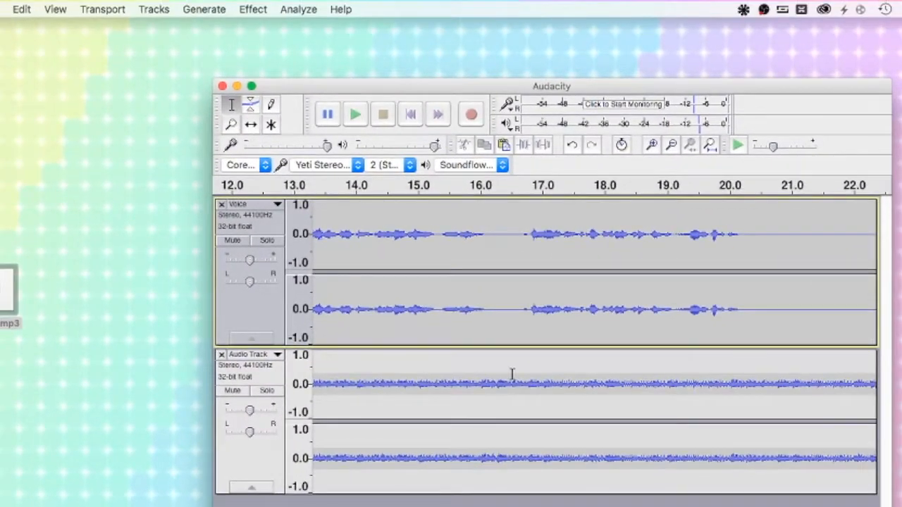
# - Split the music track at about 16.5 seconds, in the pause between the two spoken parts
pyautogui.click(509, 377)
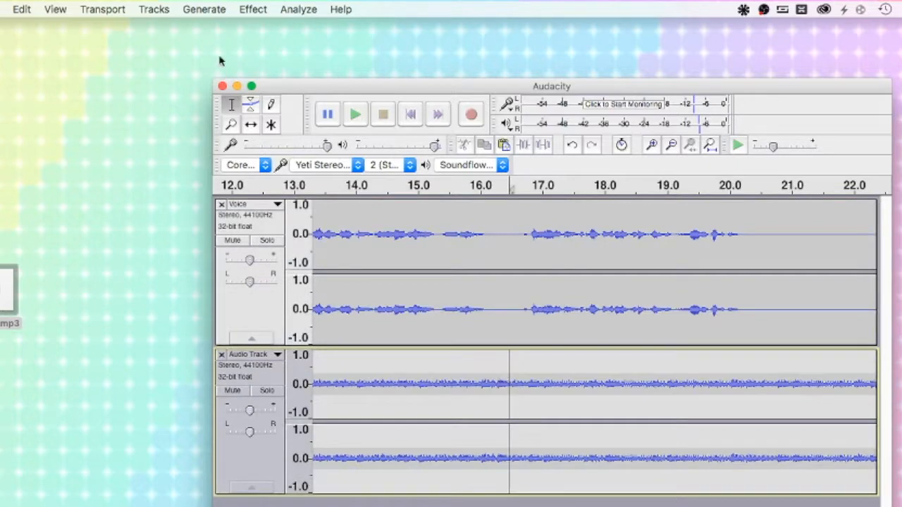
pyautogui.click(21, 9)
pyautogui.moveTo(89, 176)
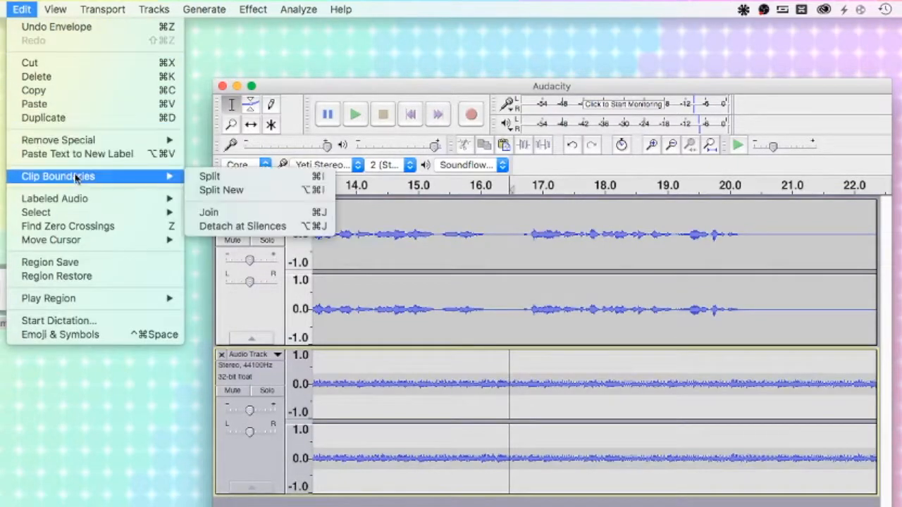
pyautogui.click(213, 180)
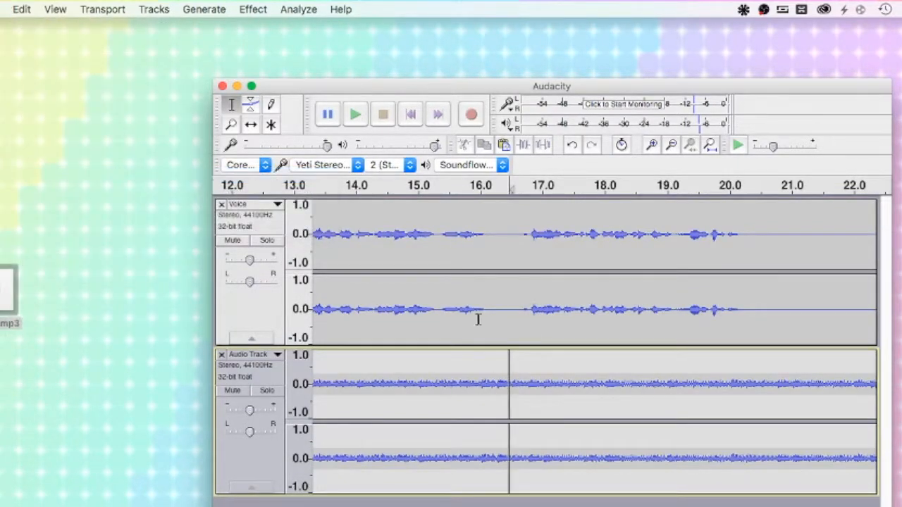
# - Split the music track at about 20.3 seconds, just after the speech ends, and delete the music clip following the split
pyautogui.click(749, 391)
pyautogui.click(30, 8)
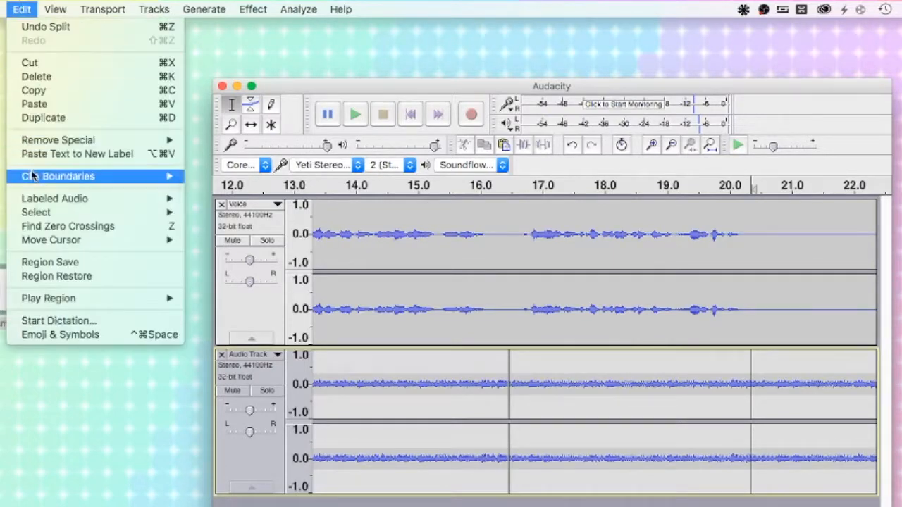
pyautogui.moveTo(35, 178)
pyautogui.click(210, 176)
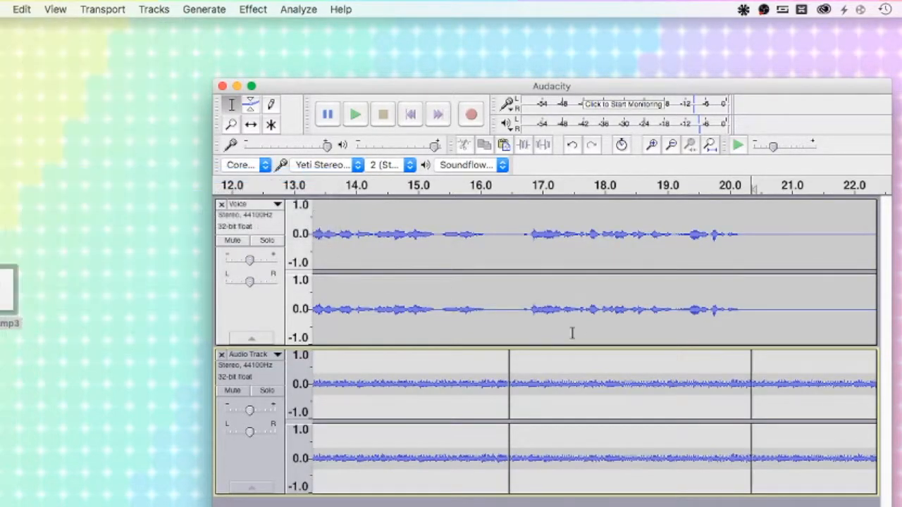
pyautogui.doubleClick(807, 398)
pyautogui.press('Delete')
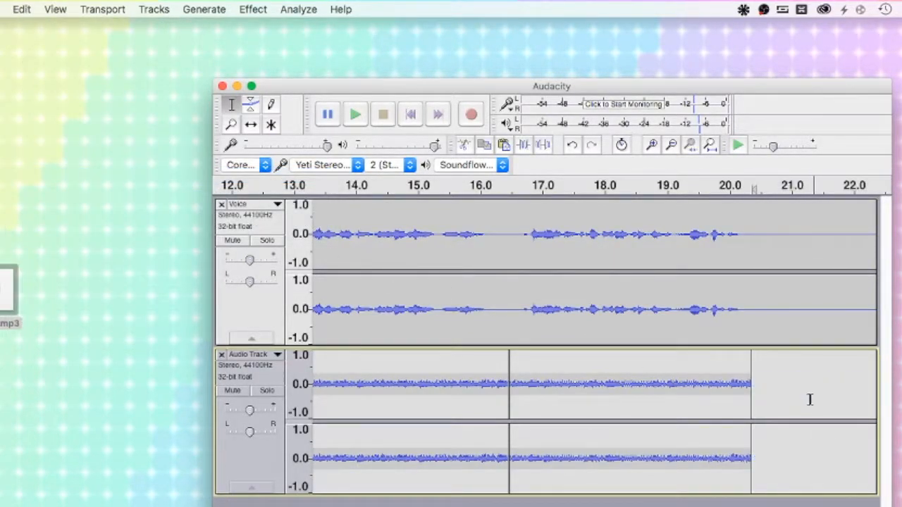
# - Apply Fade Out to the music clip between about 16.5 and 20.3 seconds
pyautogui.doubleClick(571, 381)
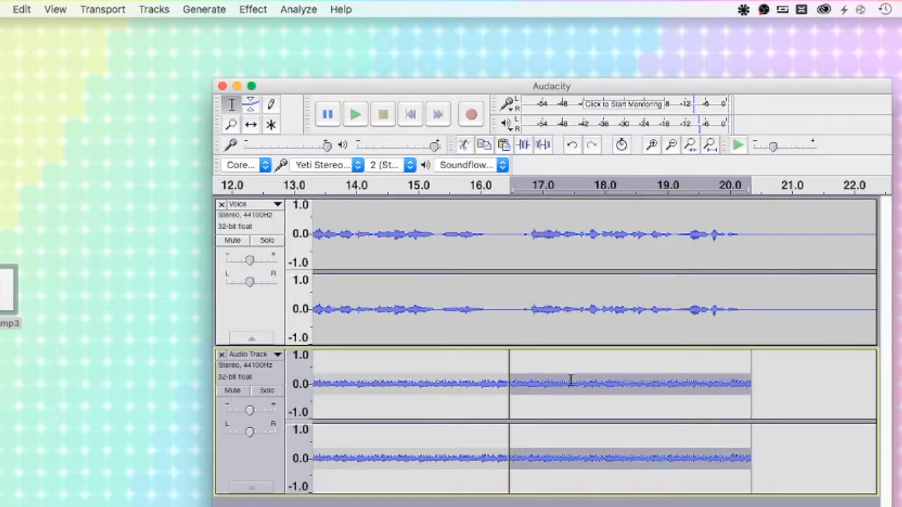
pyautogui.click(253, 10)
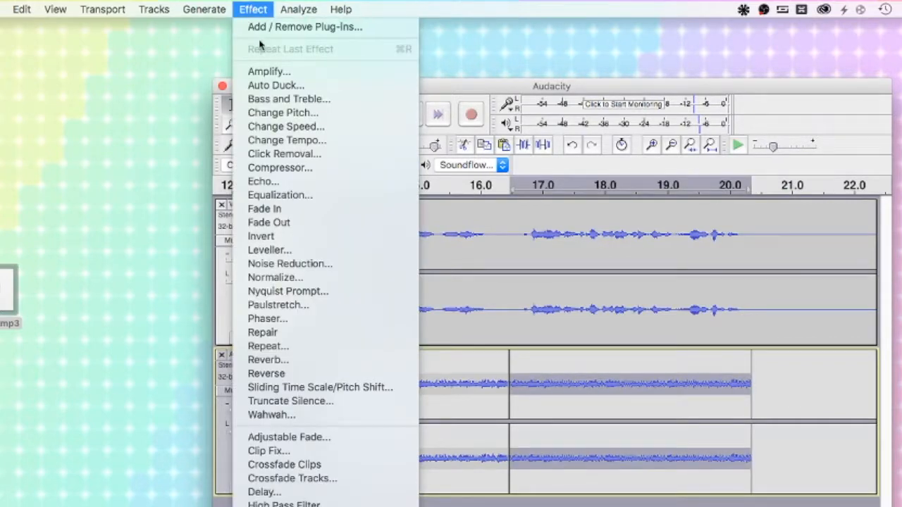
pyautogui.click(282, 224)
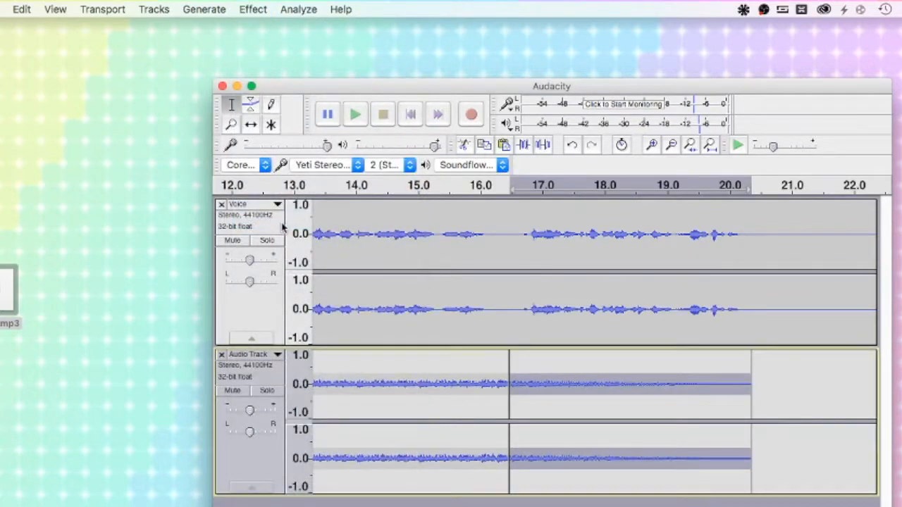
# - Play both tracks from about 14.3 seconds past the end of the music, and stop playback
pyautogui.click(374, 403)
pyautogui.press('space')
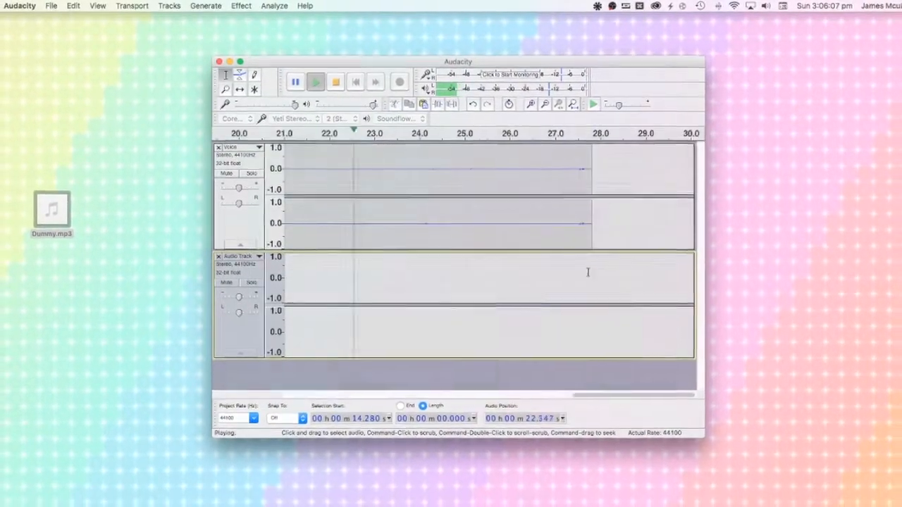
pyautogui.press('space')
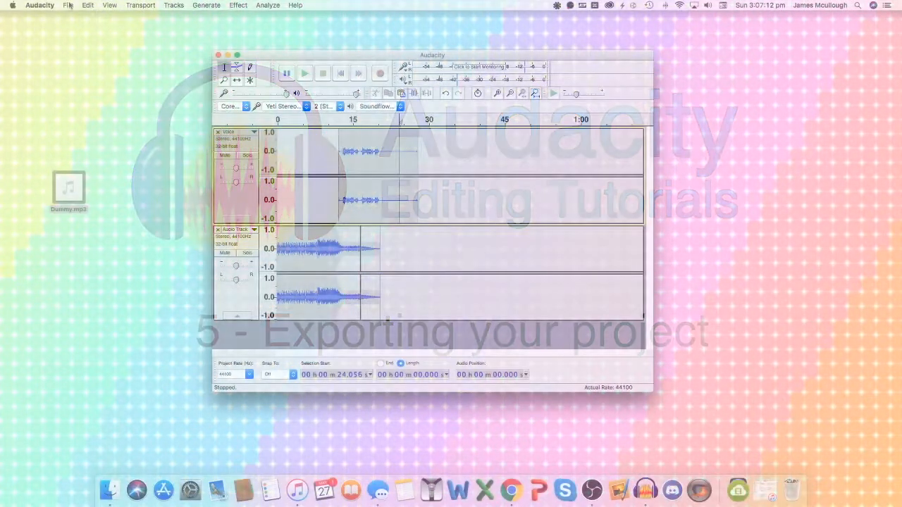
# - Start exporting the project's audio and name the file "Radio Show"
pyautogui.click(68, 5)
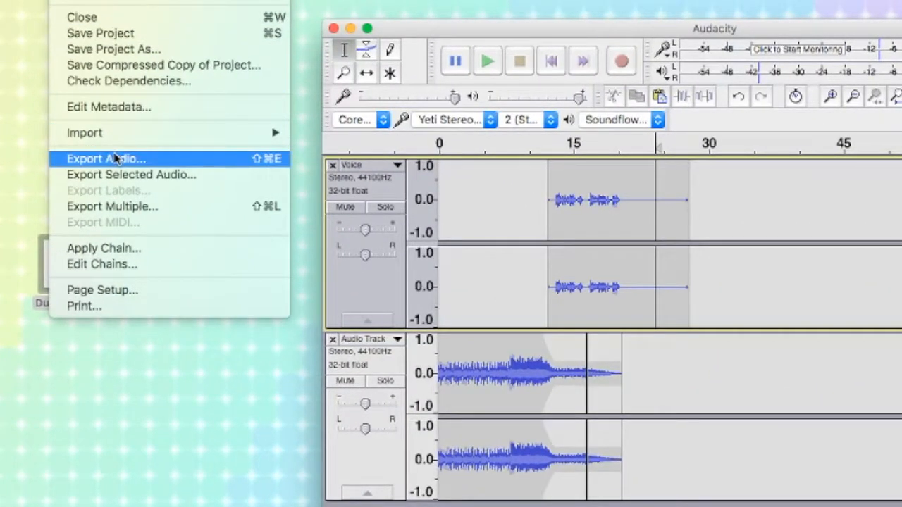
pyautogui.click(116, 157)
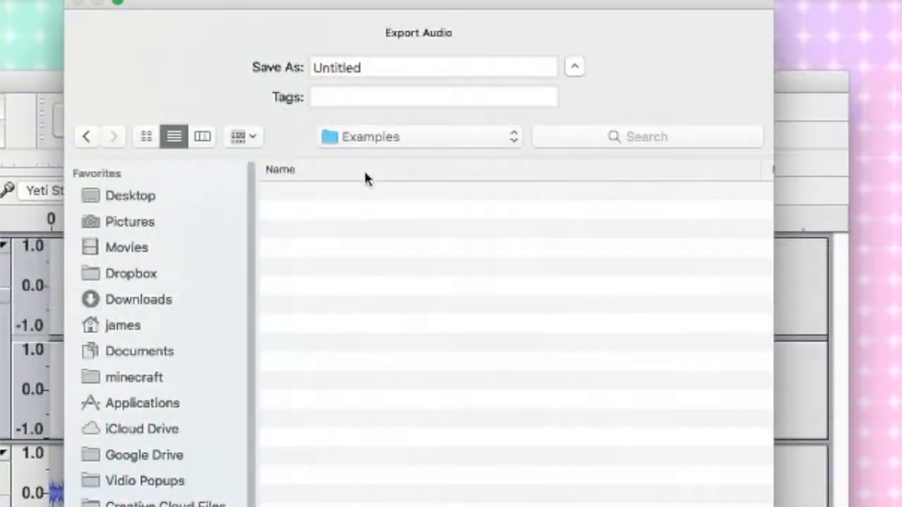
pyautogui.moveTo(379, 67); pyautogui.dragTo(289, 71)
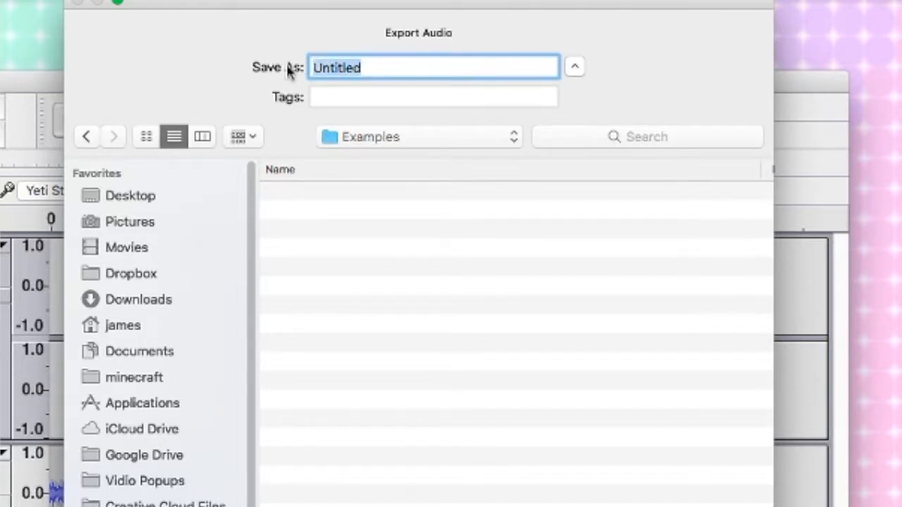
pyautogui.write('Radio Show')
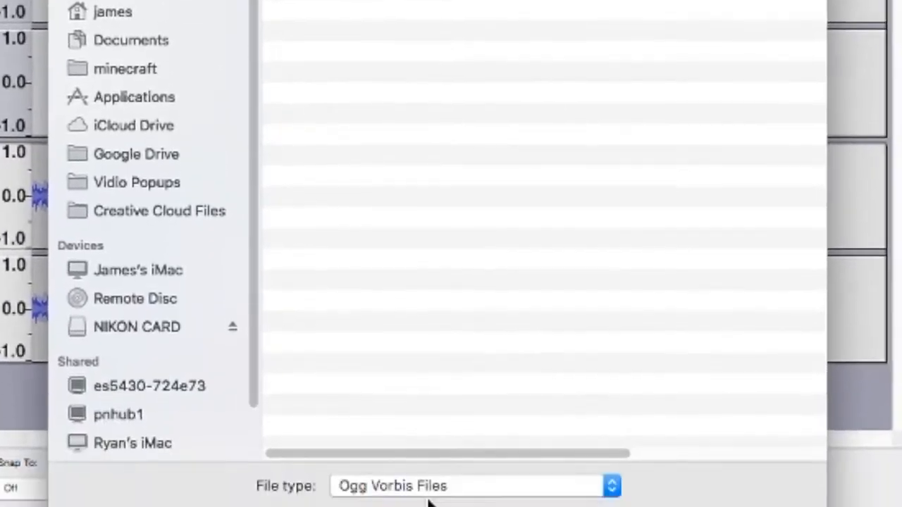
# - Set the export file type to MP3 Files and save the file in the Examples folder
pyautogui.click(429, 496)
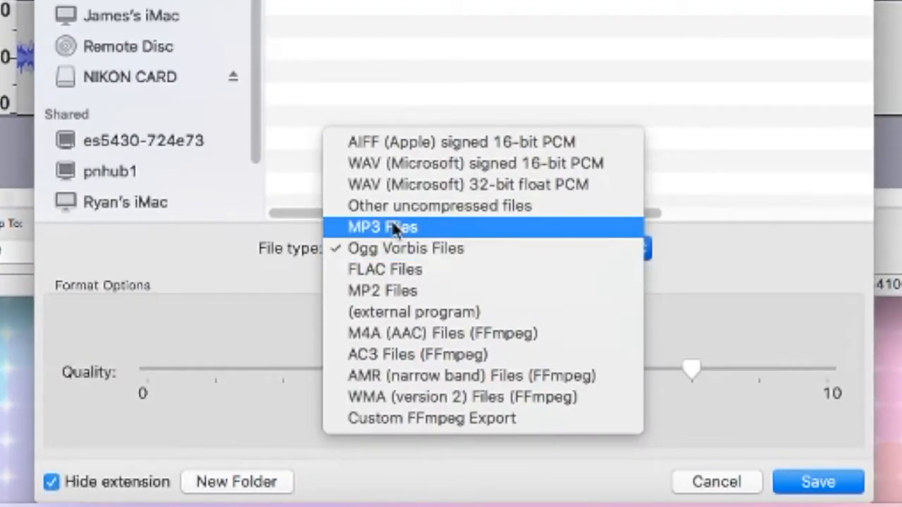
pyautogui.click(395, 228)
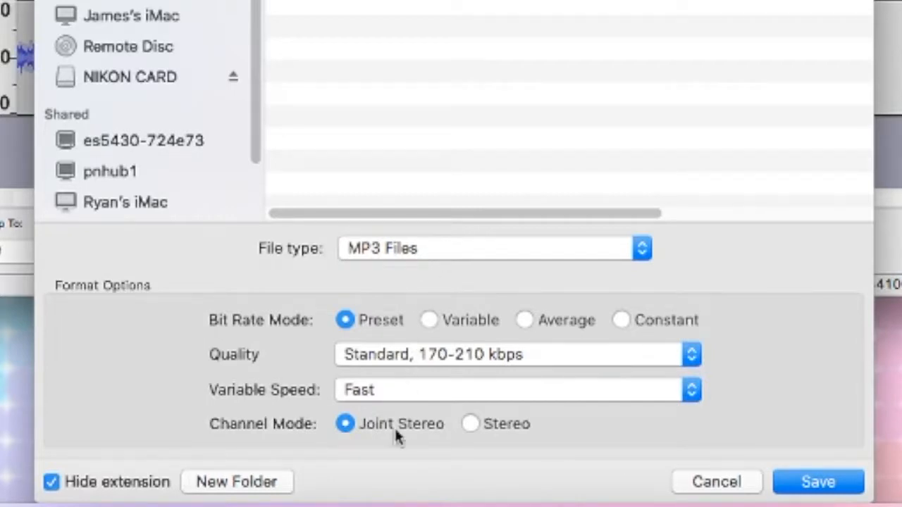
pyautogui.click(800, 487)
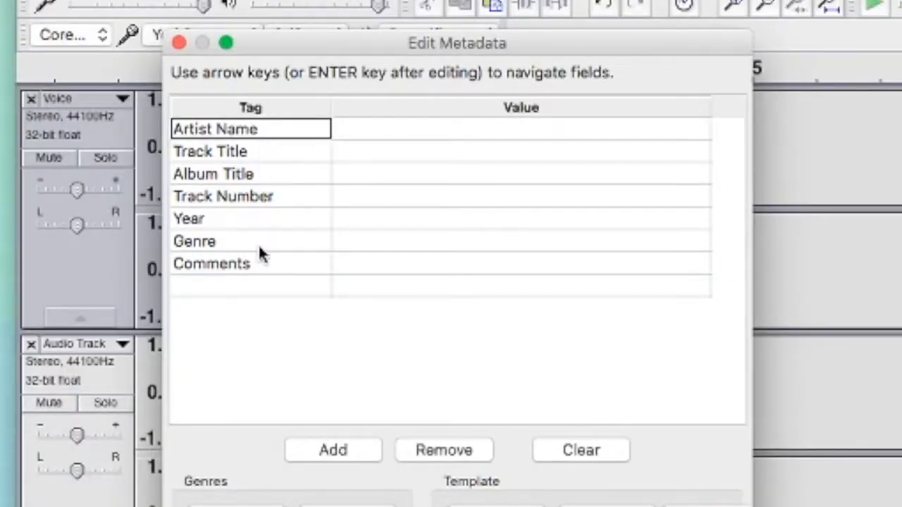
# - Enter the artist's name, track title "Radio Podcast - Episode 1", album "The Radio Podcast", year 2018 and genre "Speach" as metadata, and complete the export
pyautogui.click(387, 134)
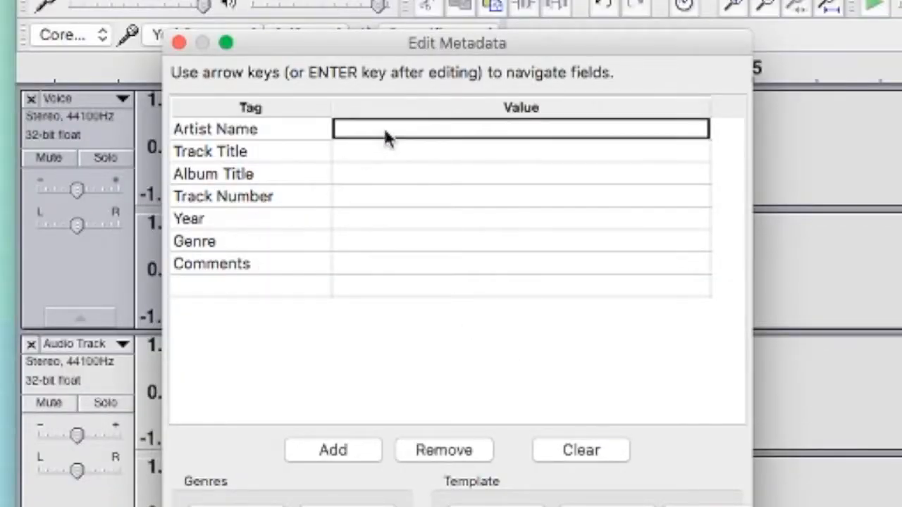
pyautogui.write('J')
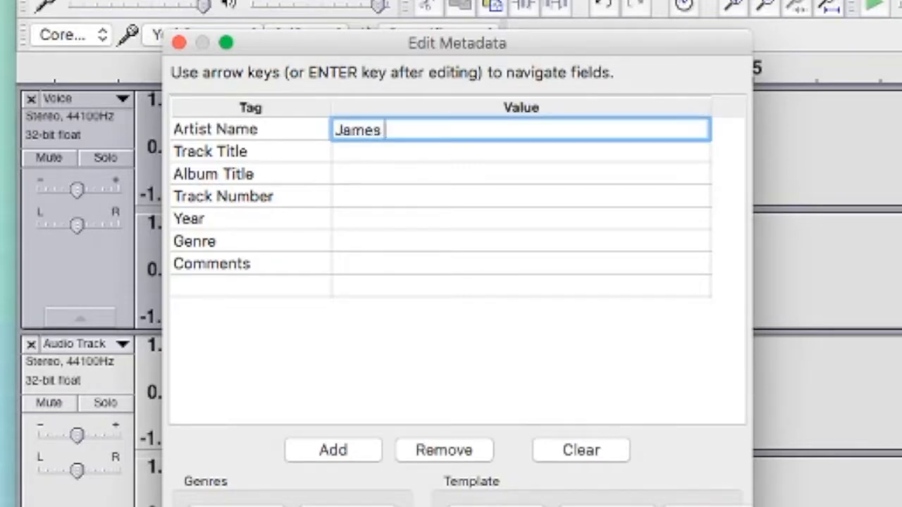
pyautogui.write('ames')
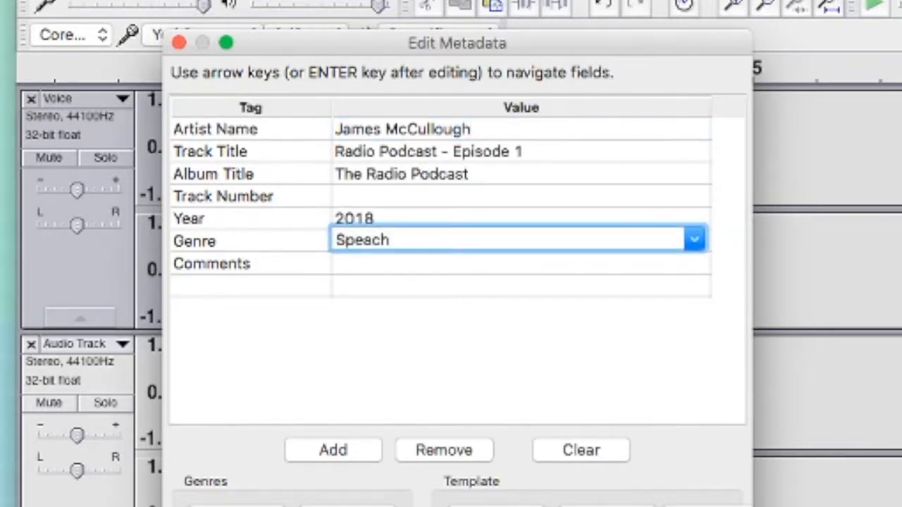
pyautogui.click(383, 261)
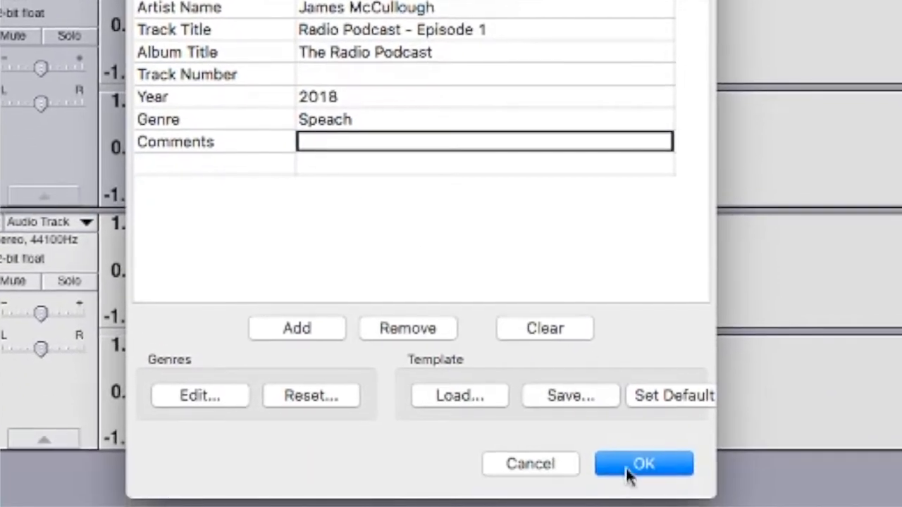
pyautogui.click(635, 485)
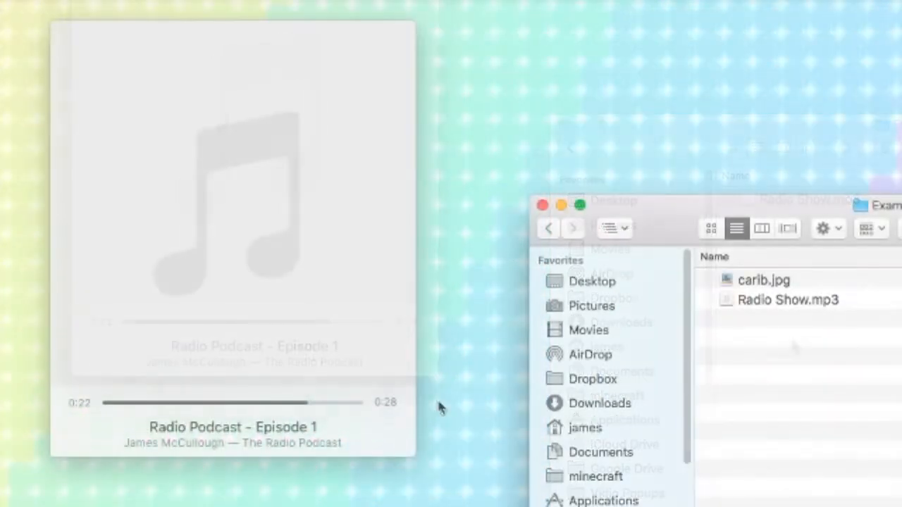
# - Switch to iTunes and add carib.jpg from the Examples folder as artwork for "Radio Podcast - Episode 1"
pyautogui.moveTo(766, 281); pyautogui.dragTo(238, 214)
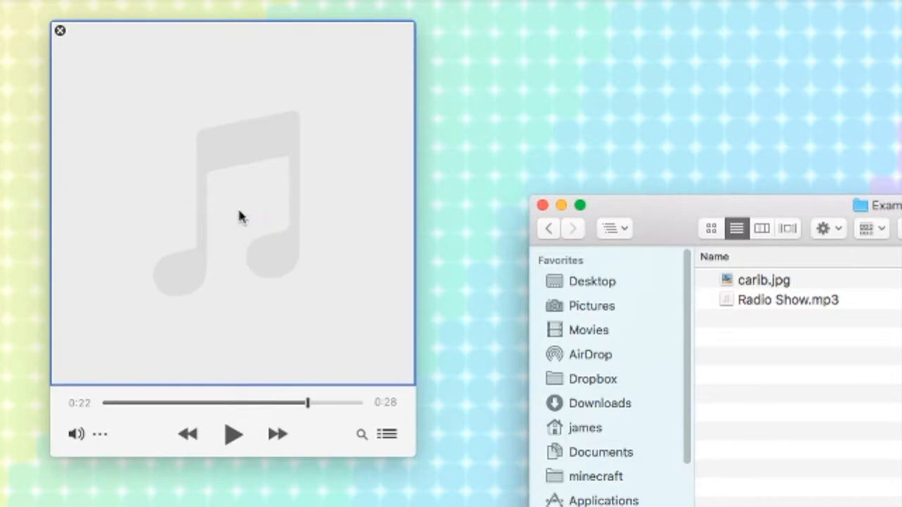